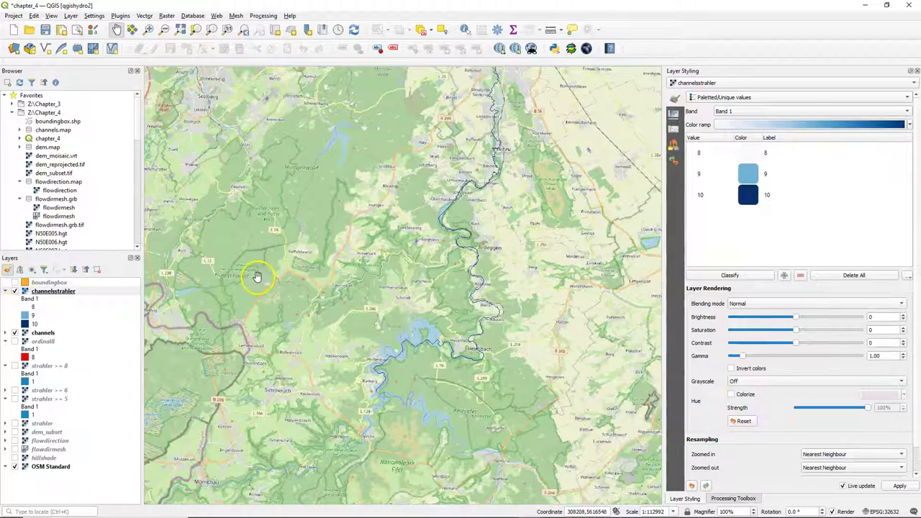
Search the Processing Toolbox for the GRASS r.thin algorithm.
{"action": "left_click", "coordinate": [729, 499]}
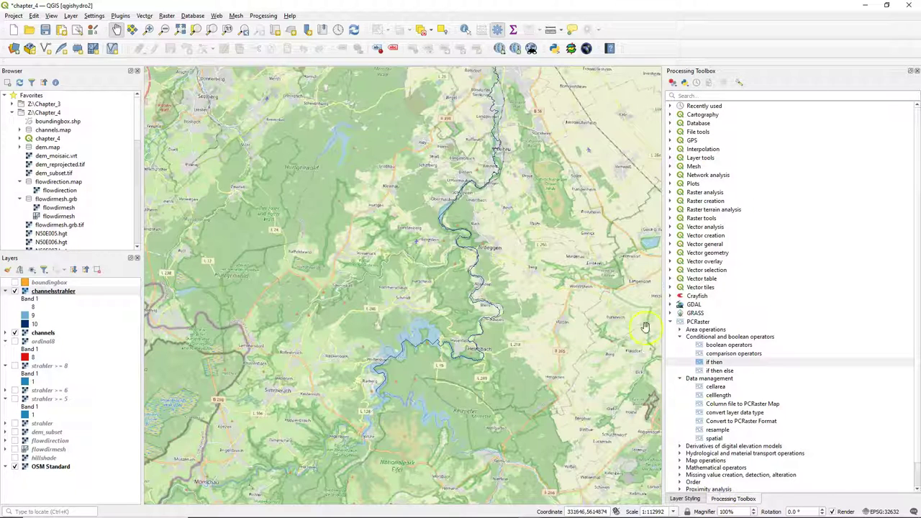
{"action": "left_click", "coordinate": [702, 95]}
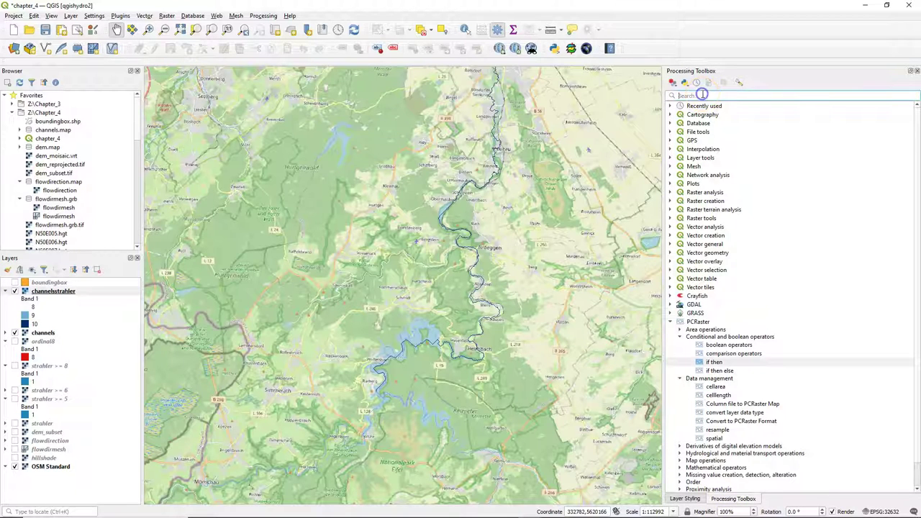
{"action": "type", "text": "r.thin"}
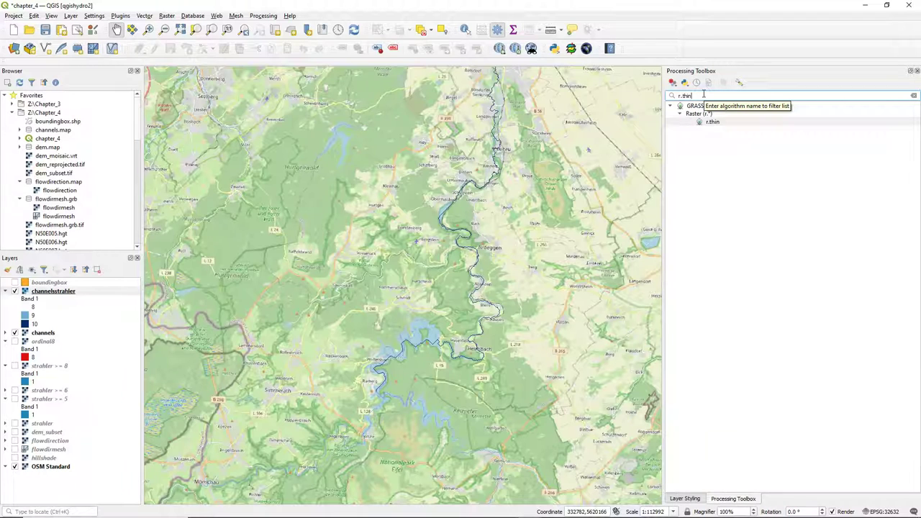
Run r.thin on channelsstrahler, saving the thinned output as channelsthin.tif in Chapter_4.
{"action": "double_click", "coordinate": [713, 121]}
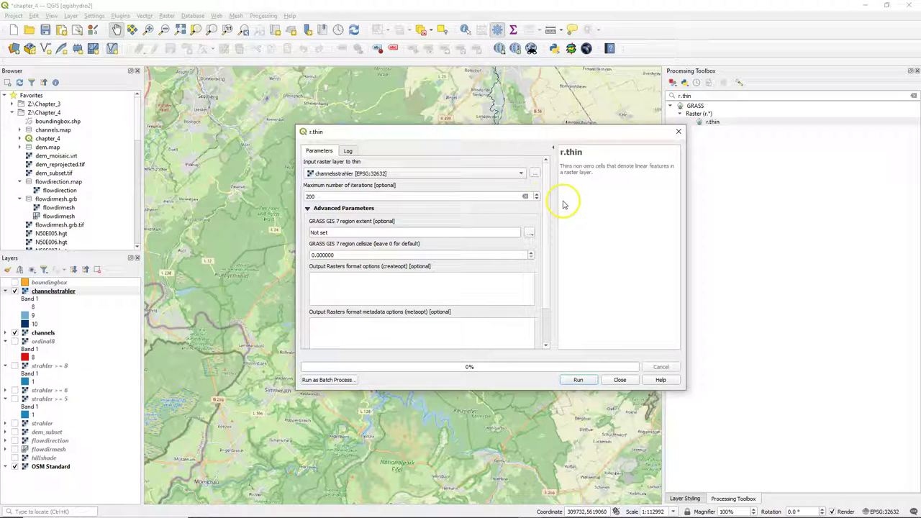
{"action": "scroll", "coordinate": [548, 194], "scroll_direction": "down", "scroll_amount": 3}
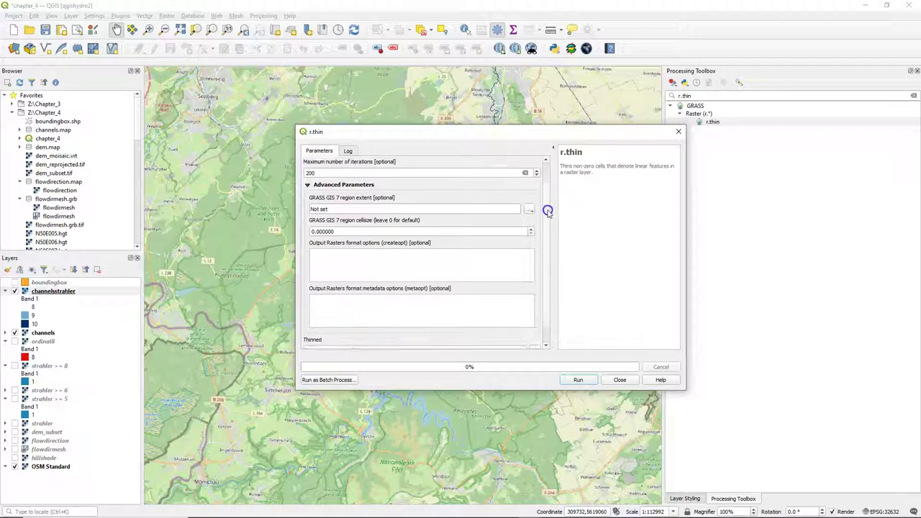
{"action": "left_click", "coordinate": [535, 337]}
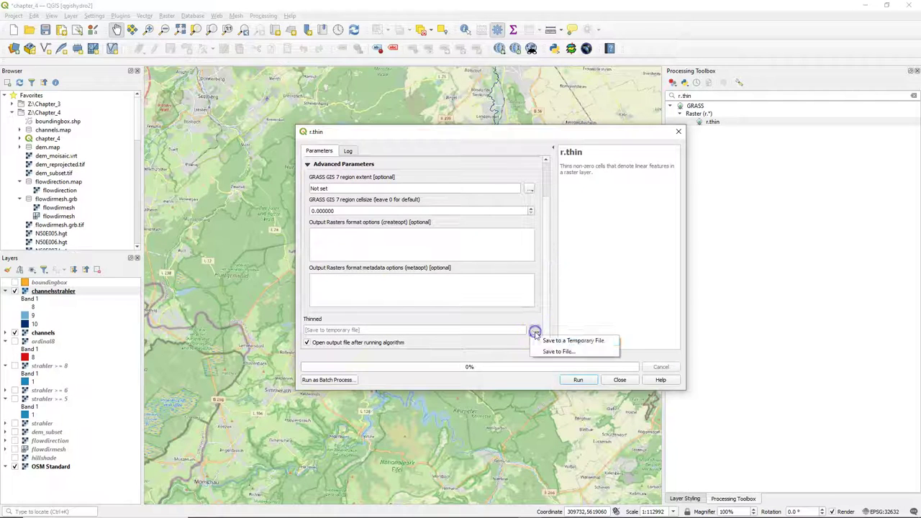
{"action": "left_click", "coordinate": [548, 350]}
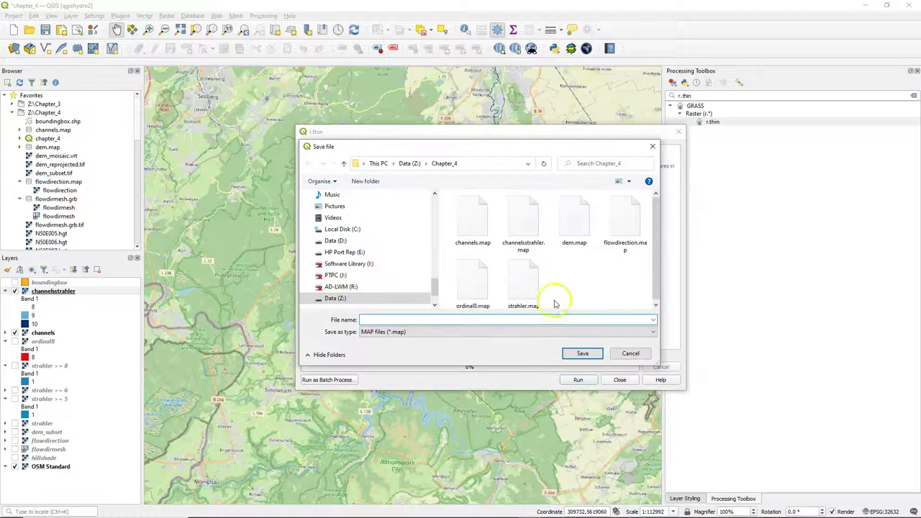
{"action": "left_click", "coordinate": [485, 332]}
{"action": "scroll", "coordinate": [388, 194], "scroll_direction": "up", "scroll_amount": 15}
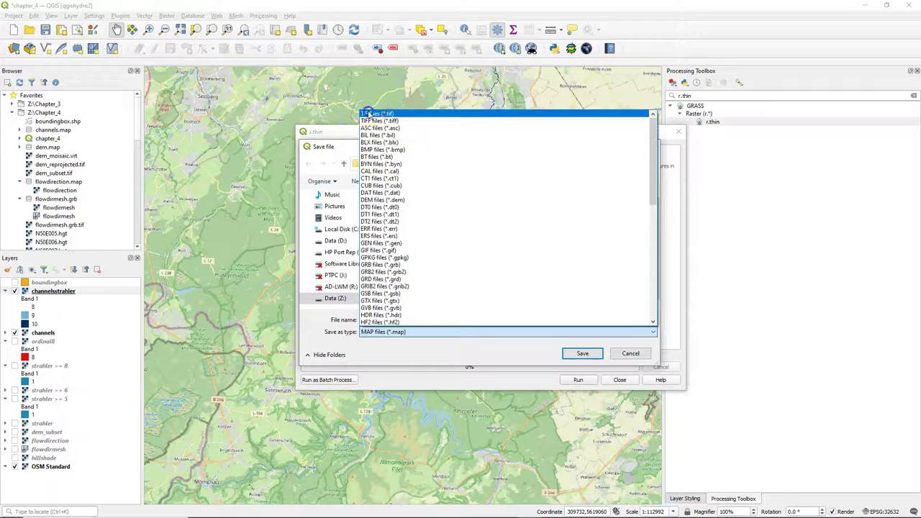
{"action": "left_click", "coordinate": [374, 114]}
{"action": "left_click", "coordinate": [377, 318]}
{"action": "type", "text": "c"}
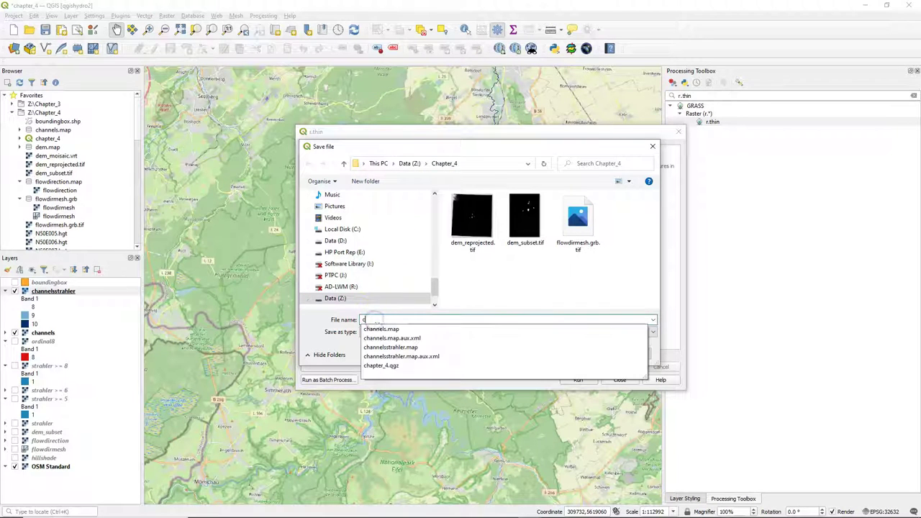
{"action": "type", "text": "hannelsthin"}
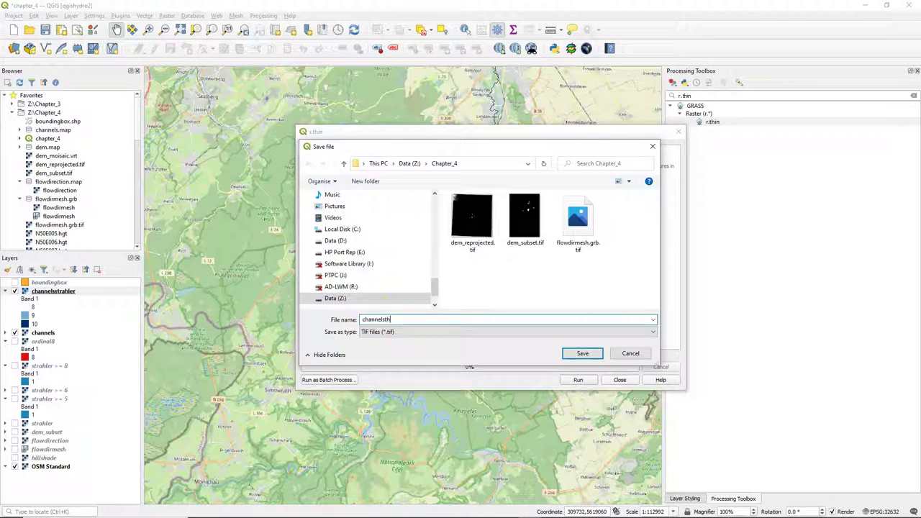
{"action": "left_click", "coordinate": [582, 353]}
{"action": "left_click", "coordinate": [580, 379]}
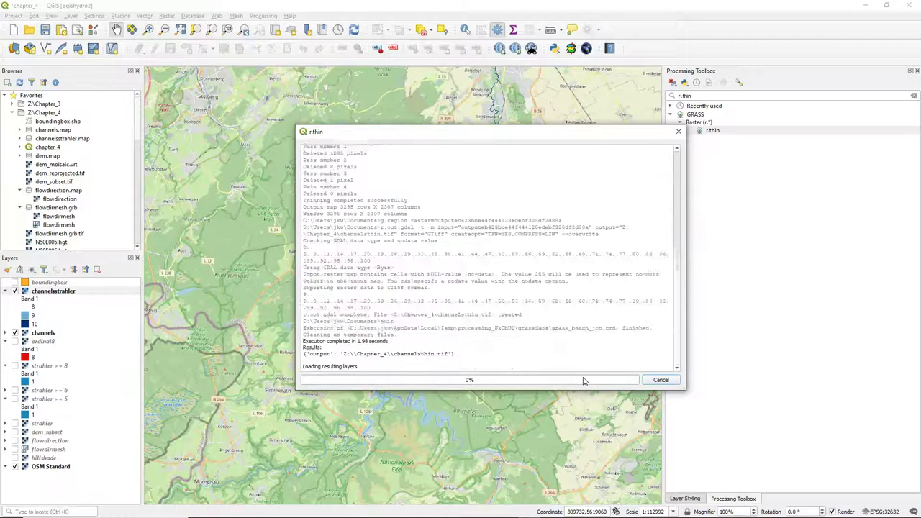
{"action": "left_click", "coordinate": [645, 383]}
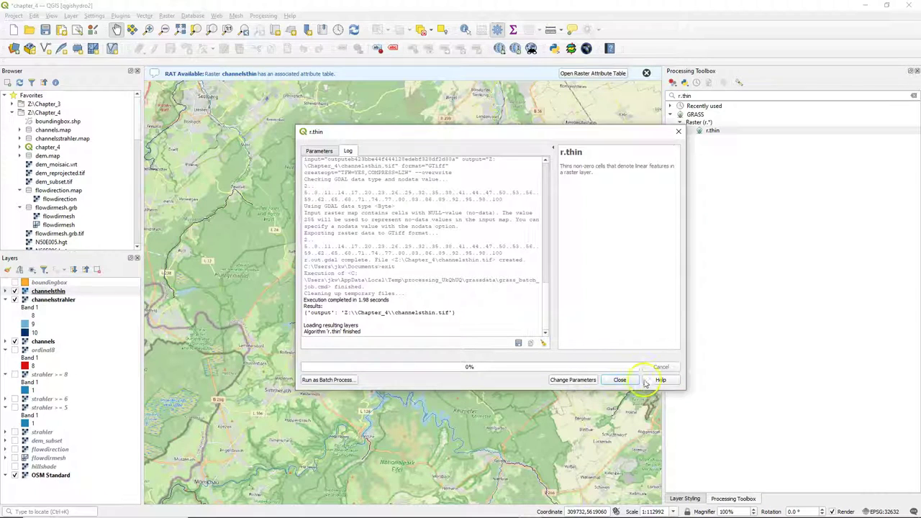
Close r.thin and classify channelsthin by unique values 8, 9 and 10.
{"action": "left_click", "coordinate": [620, 380]}
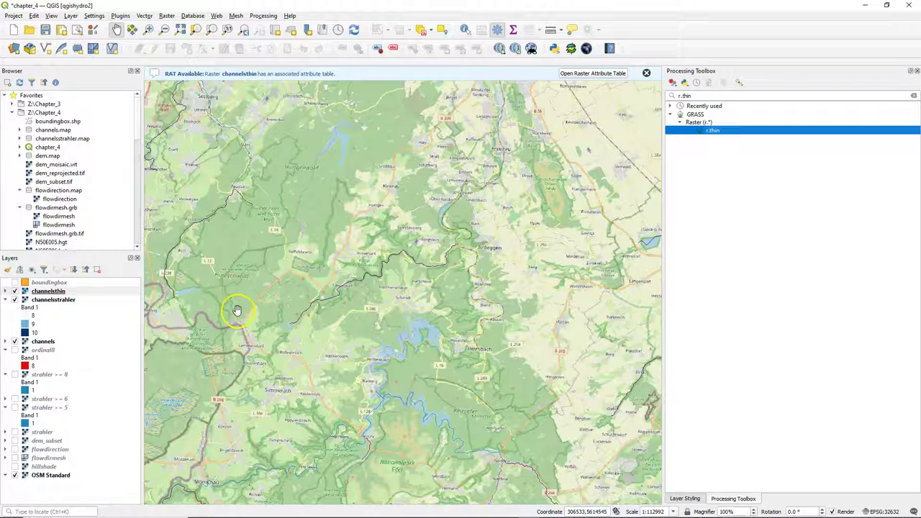
{"action": "left_click", "coordinate": [5, 291]}
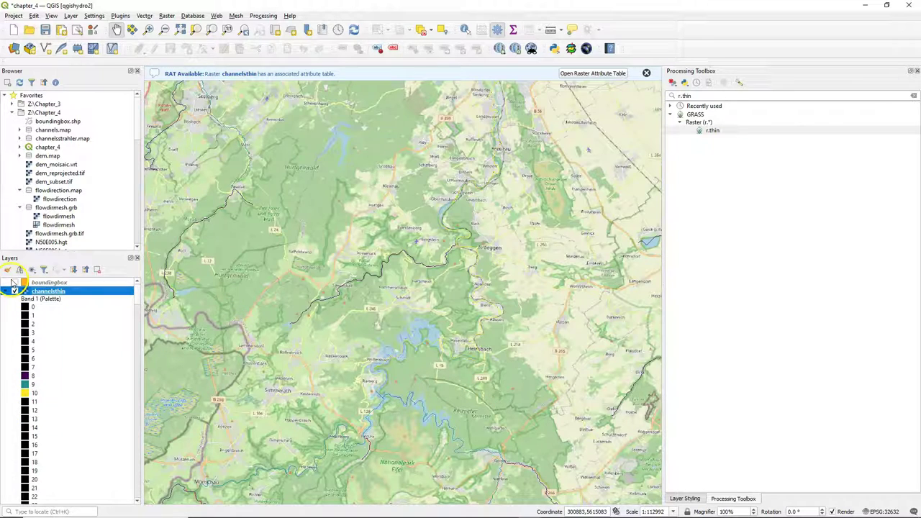
{"action": "left_click", "coordinate": [7, 269]}
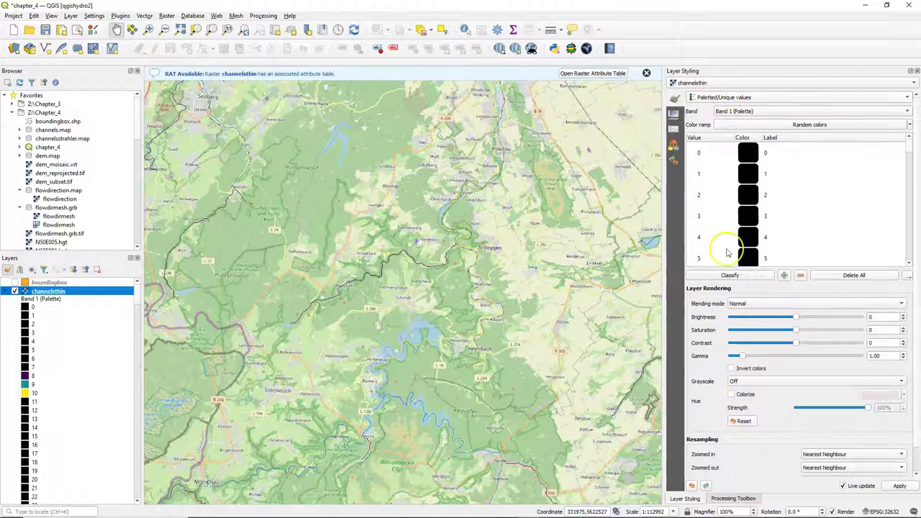
{"action": "left_click", "coordinate": [719, 277]}
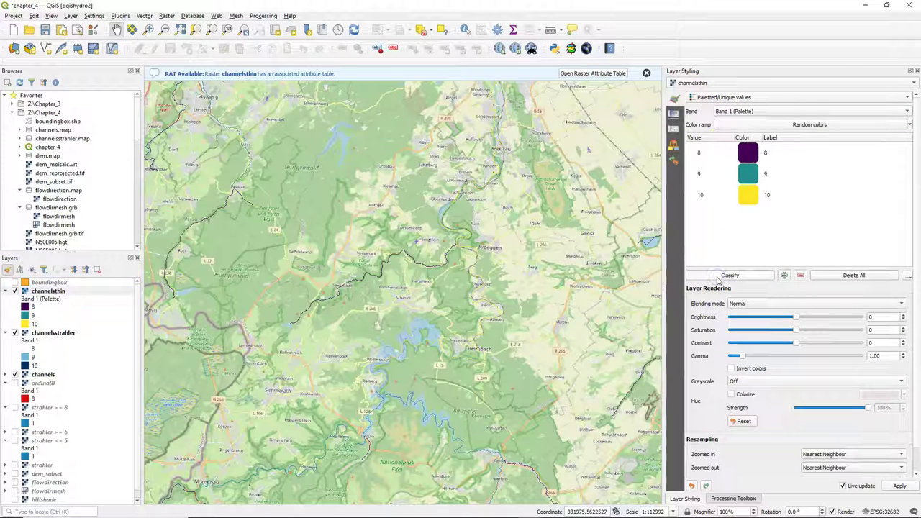
Zoom into a river bend and toggle channelsthin to compare it with channelsstrahler.
{"action": "scroll", "coordinate": [458, 246], "scroll_direction": "up", "scroll_amount": 3}
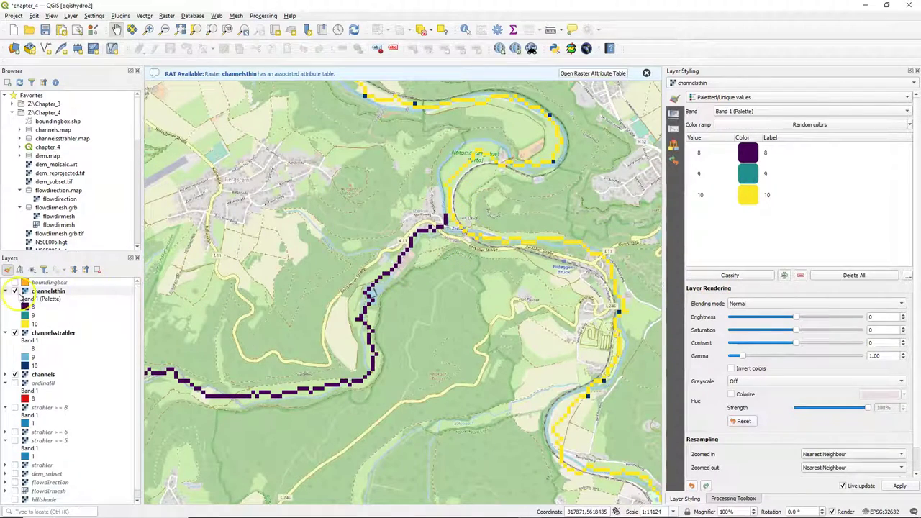
{"action": "left_click", "coordinate": [14, 292]}
{"action": "left_click", "coordinate": [14, 292]}
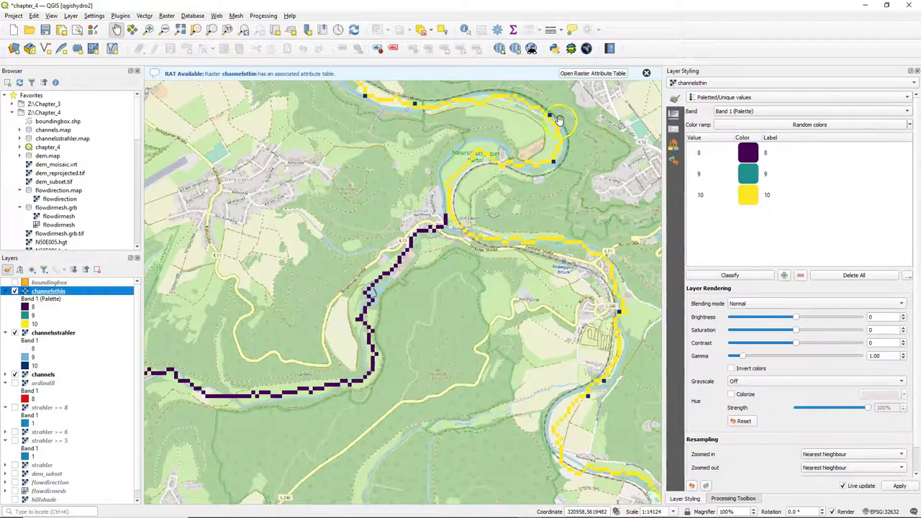
{"action": "scroll", "coordinate": [508, 239], "scroll_direction": "up", "scroll_amount": 2}
{"action": "scroll", "coordinate": [494, 216], "scroll_direction": "up", "scroll_amount": 1}
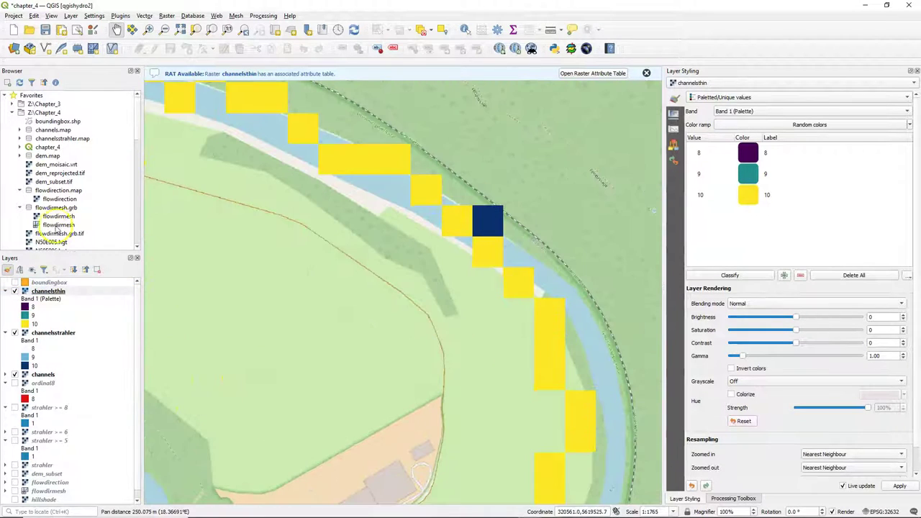
{"action": "left_click", "coordinate": [14, 291]}
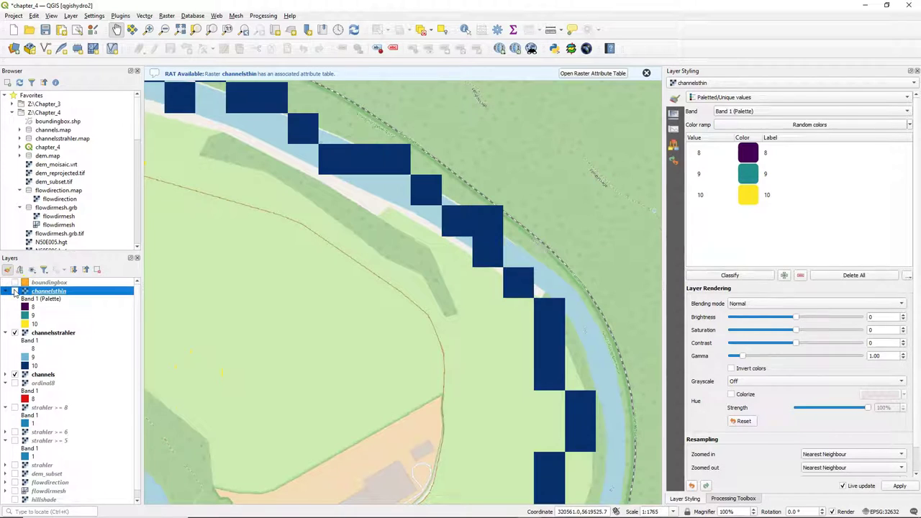
{"action": "left_click", "coordinate": [15, 292]}
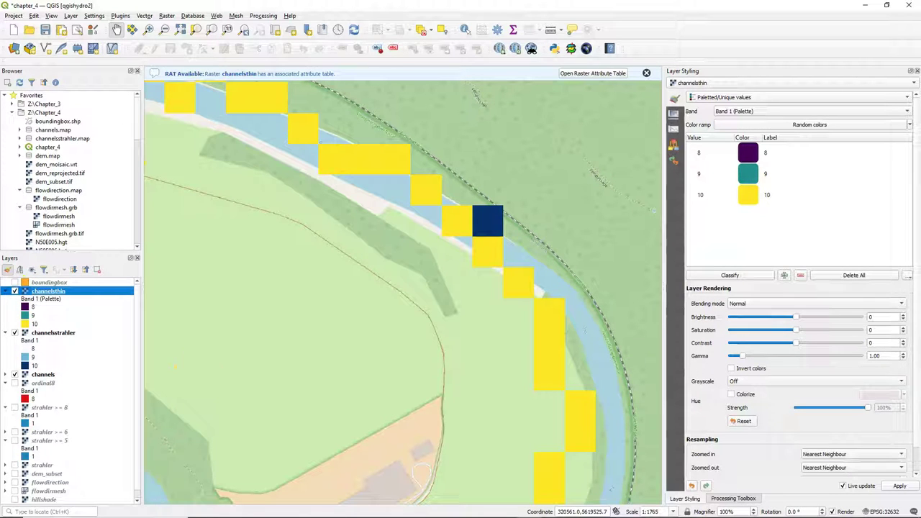
Find and open the r.to.vect conversion tool.
{"action": "left_click", "coordinate": [748, 498]}
{"action": "left_click", "coordinate": [685, 96]}
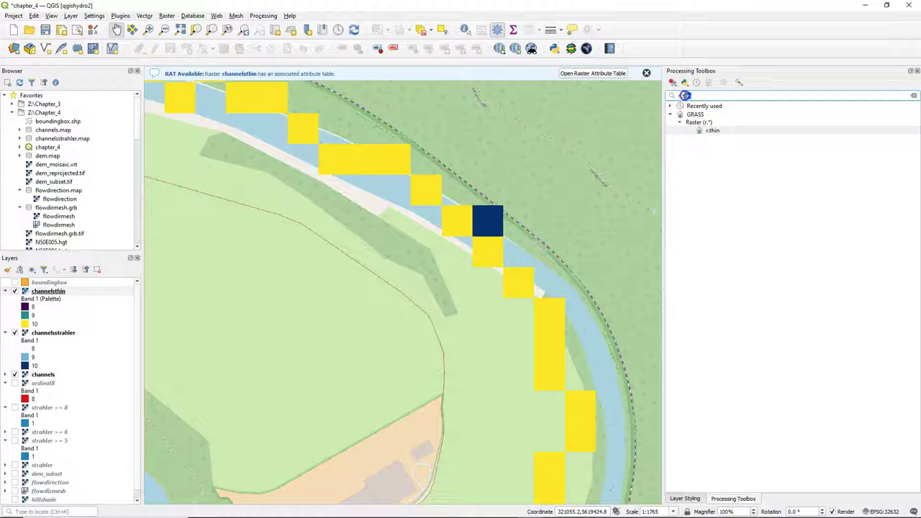
{"action": "type", "text": "r.to"}
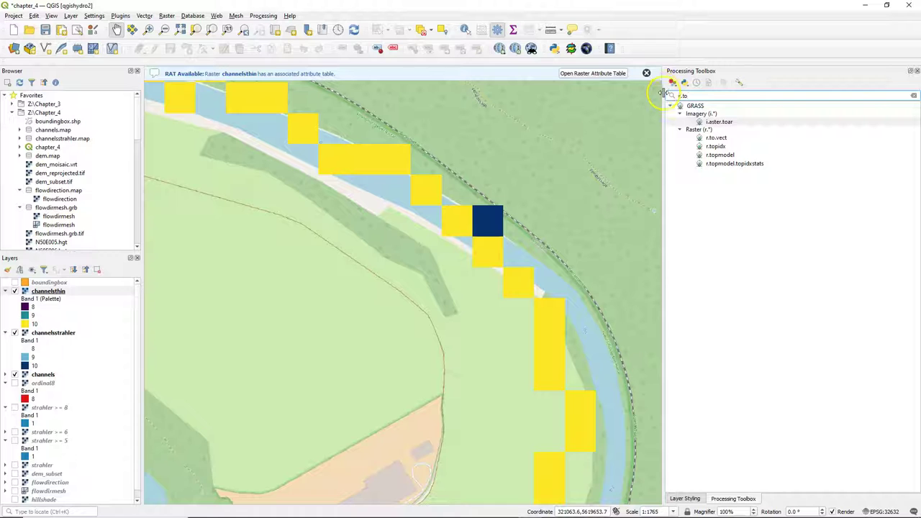
{"action": "double_click", "coordinate": [715, 137]}
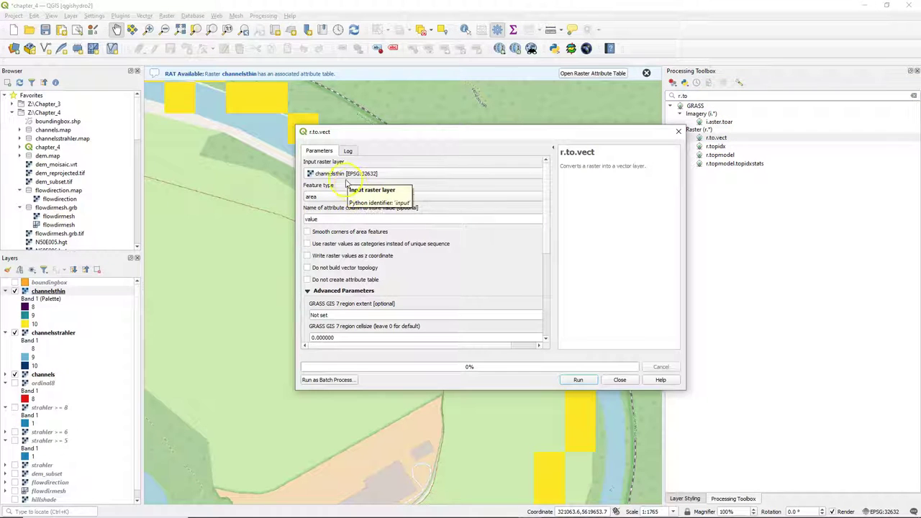
Set channelsthin as the input raster and line as the feature type.
{"action": "left_click", "coordinate": [334, 196]}
{"action": "left_click", "coordinate": [335, 196]}
{"action": "left_click", "coordinate": [317, 173]}
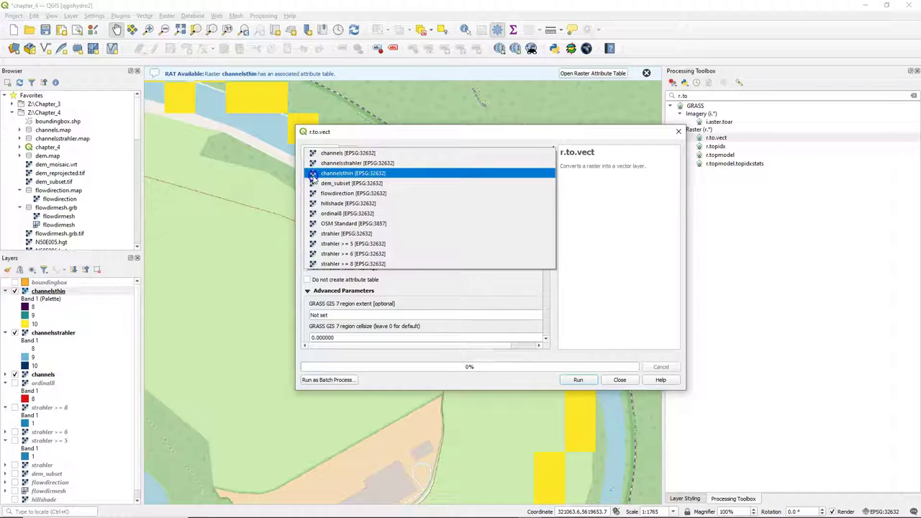
{"action": "left_click", "coordinate": [317, 175]}
{"action": "left_click", "coordinate": [322, 196]}
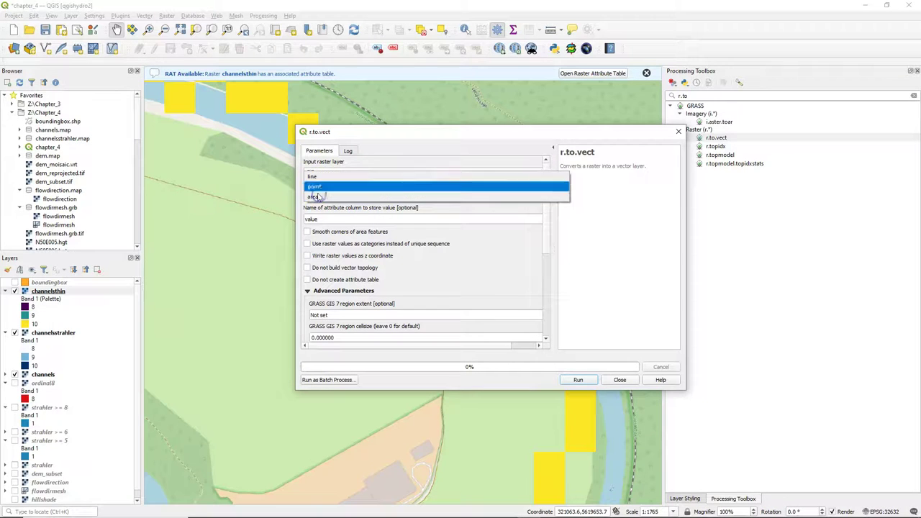
{"action": "left_click", "coordinate": [318, 174]}
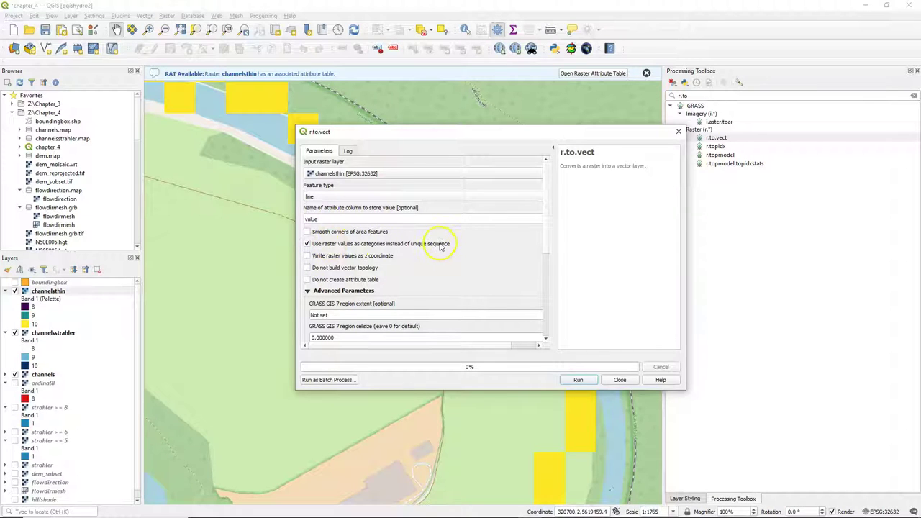
{"action": "left_click_drag", "start_coordinate": [546, 229], "coordinate": [544, 298]}
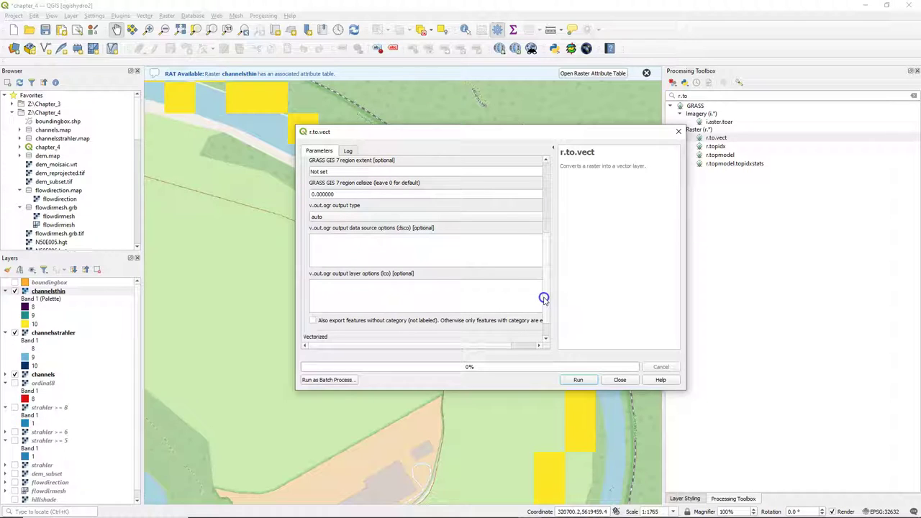
{"action": "left_click", "coordinate": [338, 216]}
{"action": "left_click", "coordinate": [328, 236]}
Save the vectorised output as channels.shp and run the conversion.
{"action": "scroll", "coordinate": [543, 270], "scroll_direction": "down", "scroll_amount": 1}
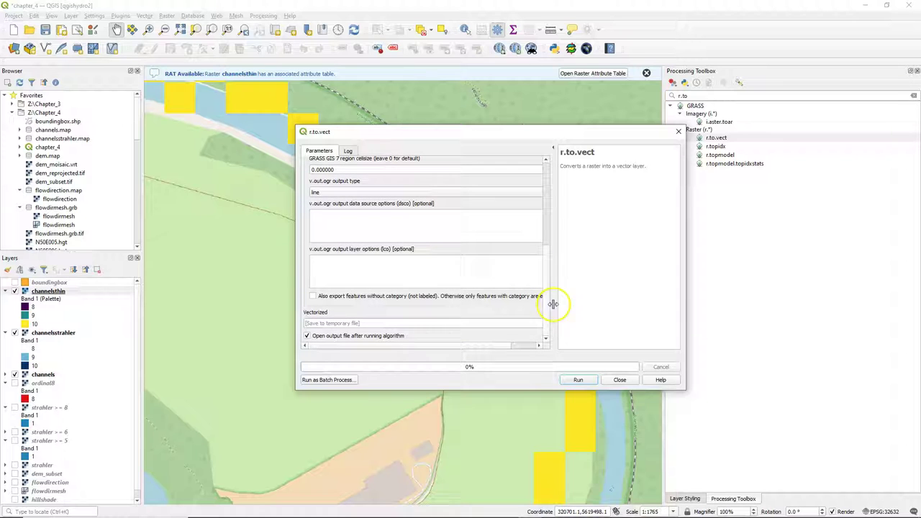
{"action": "left_click_drag", "start_coordinate": [685, 390], "coordinate": [776, 404]}
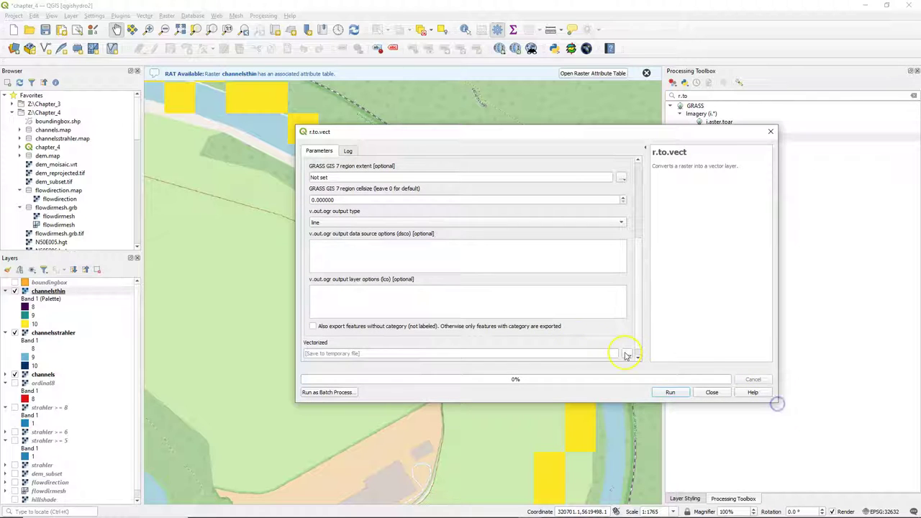
{"action": "left_click", "coordinate": [627, 353]}
{"action": "left_click", "coordinate": [649, 371]}
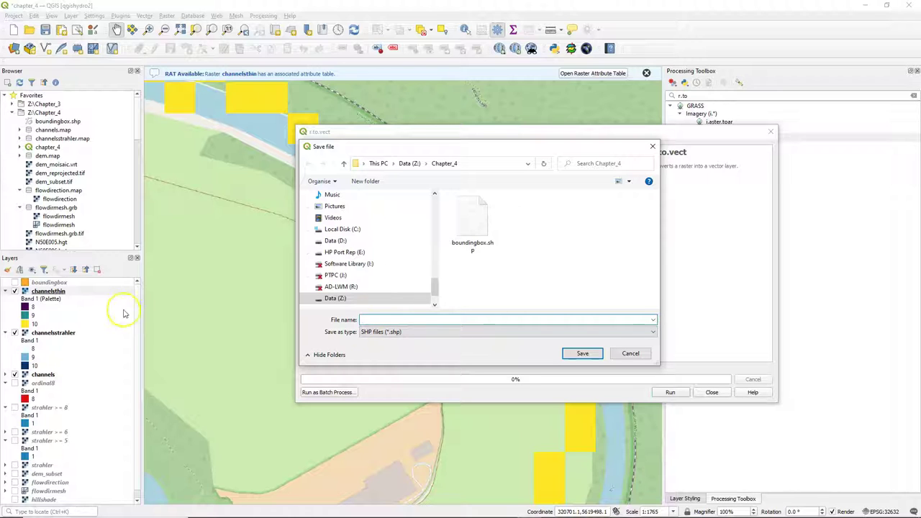
{"action": "type", "text": "channels"}
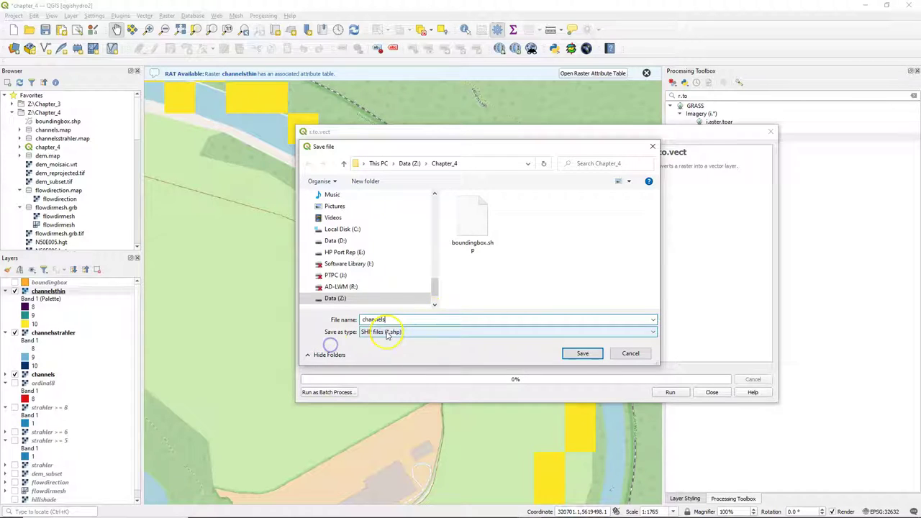
{"action": "left_click", "coordinate": [580, 352]}
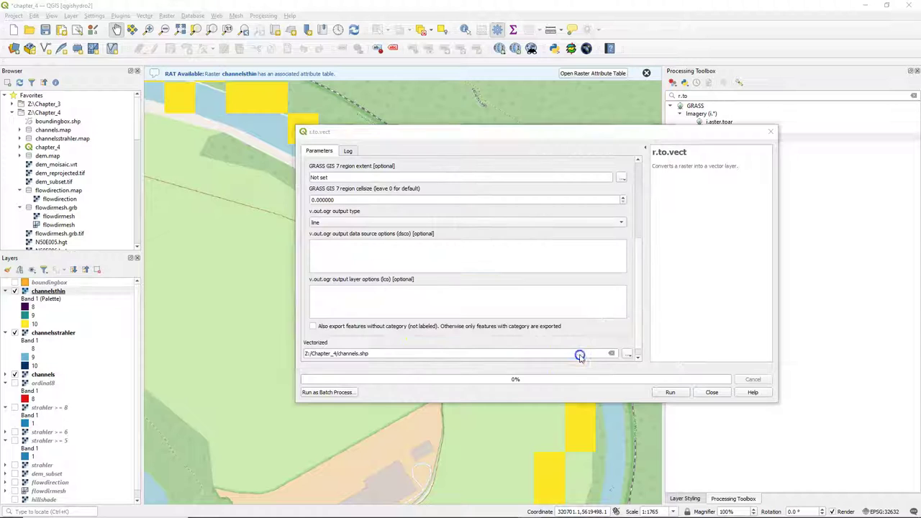
{"action": "left_click", "coordinate": [671, 392]}
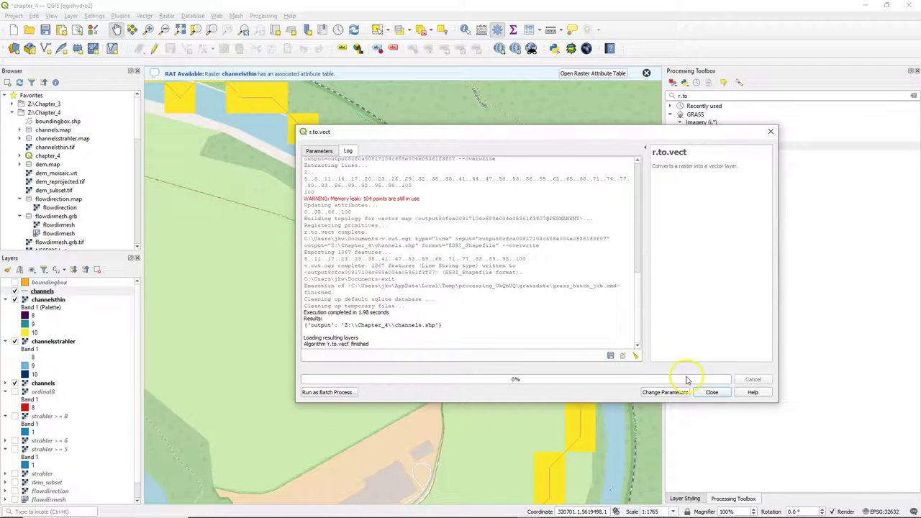
Close r.to.vect and zoom out to see the channels lines along the bend.
{"action": "left_click", "coordinate": [711, 393]}
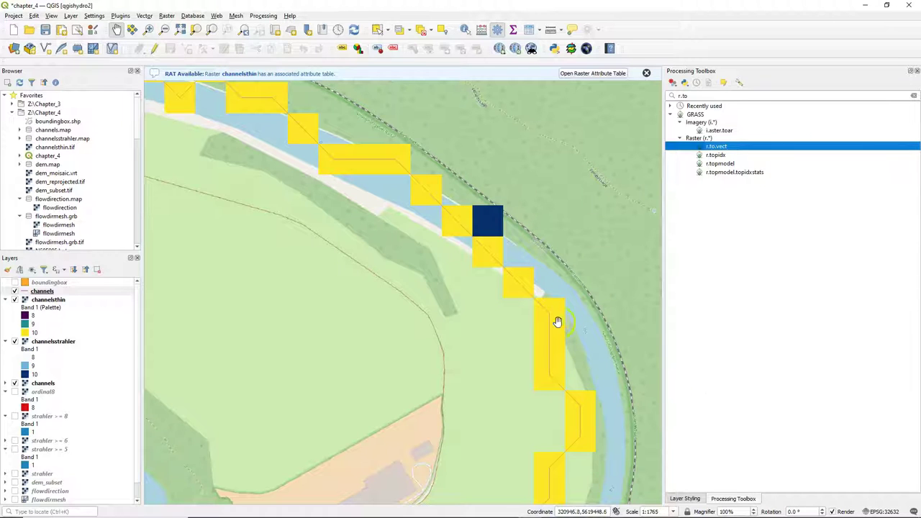
{"action": "scroll", "coordinate": [486, 245], "scroll_direction": "down", "scroll_amount": 1}
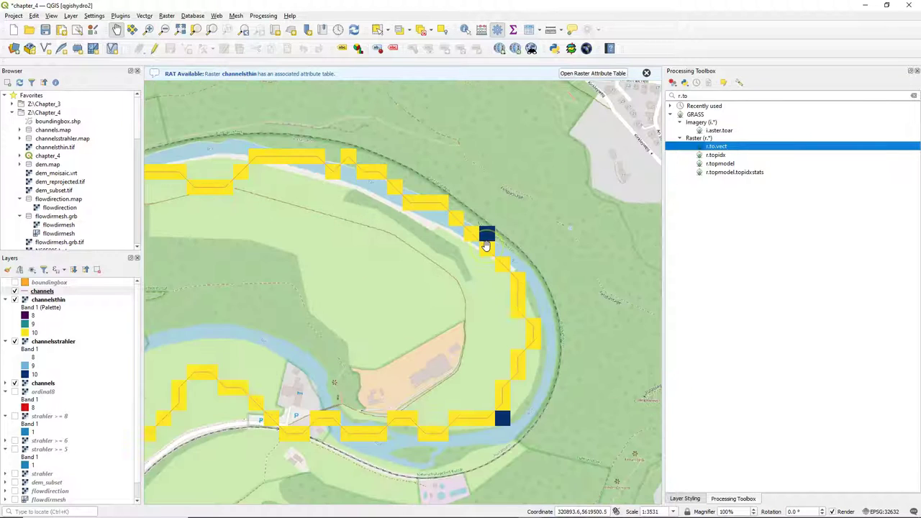
{"action": "scroll", "coordinate": [486, 245], "scroll_direction": "down", "scroll_amount": 1}
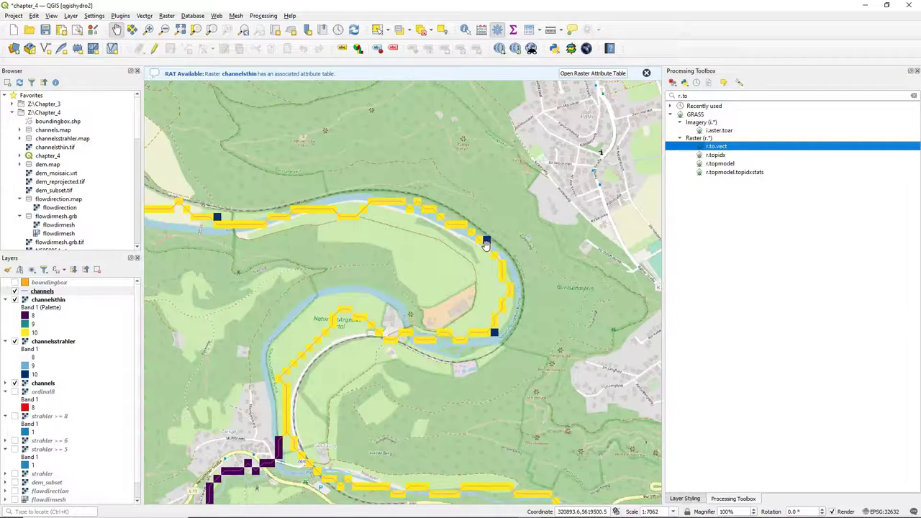
{"action": "right_click", "coordinate": [36, 291]}
Open the channels attribute table and switch the layer to edit mode.
{"action": "left_click", "coordinate": [71, 183]}
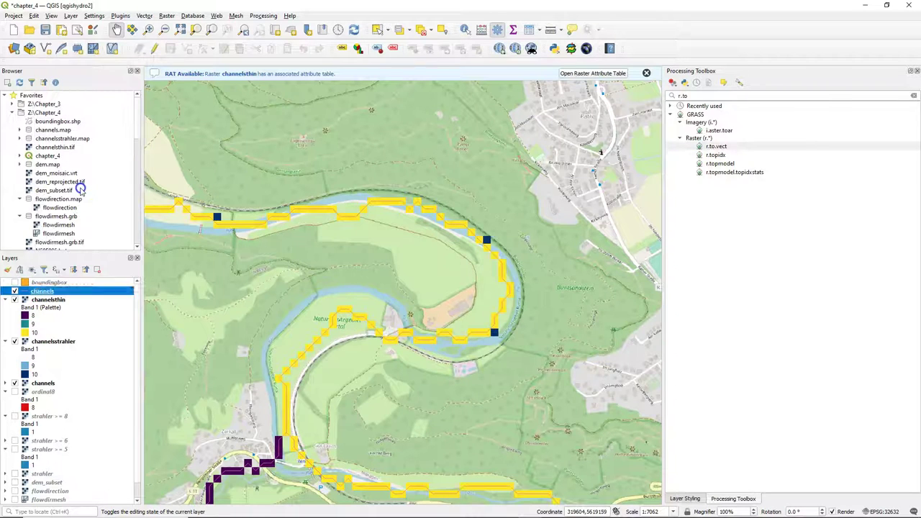
{"action": "scroll", "coordinate": [360, 266], "scroll_direction": "down", "scroll_amount": 4}
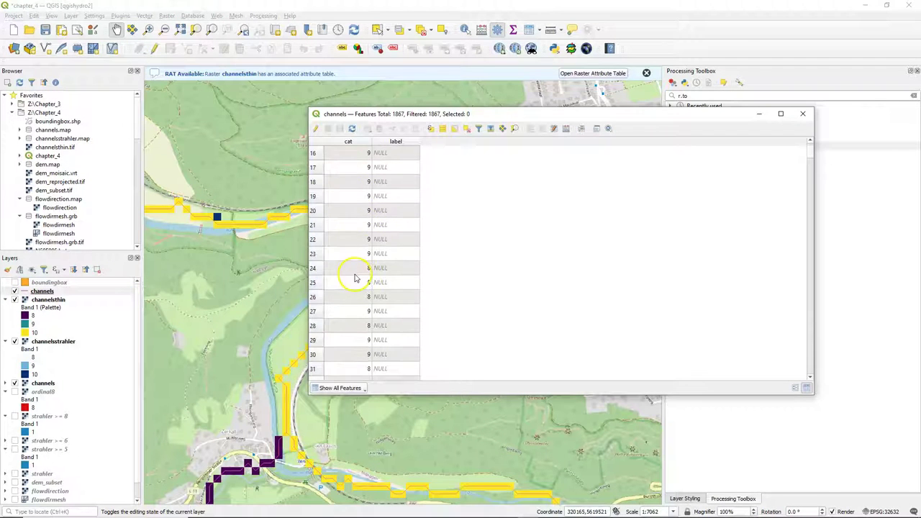
{"action": "scroll", "coordinate": [354, 280], "scroll_direction": "up", "scroll_amount": 4}
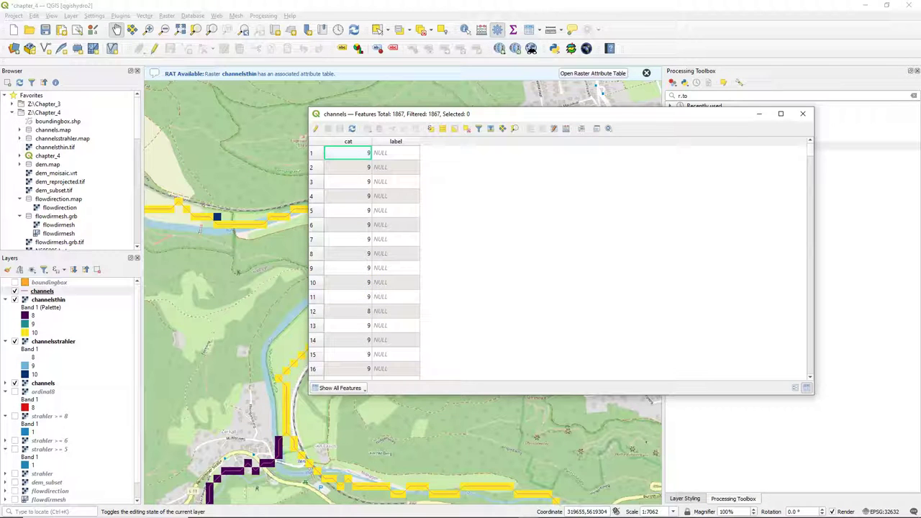
{"action": "left_click", "coordinate": [315, 128]}
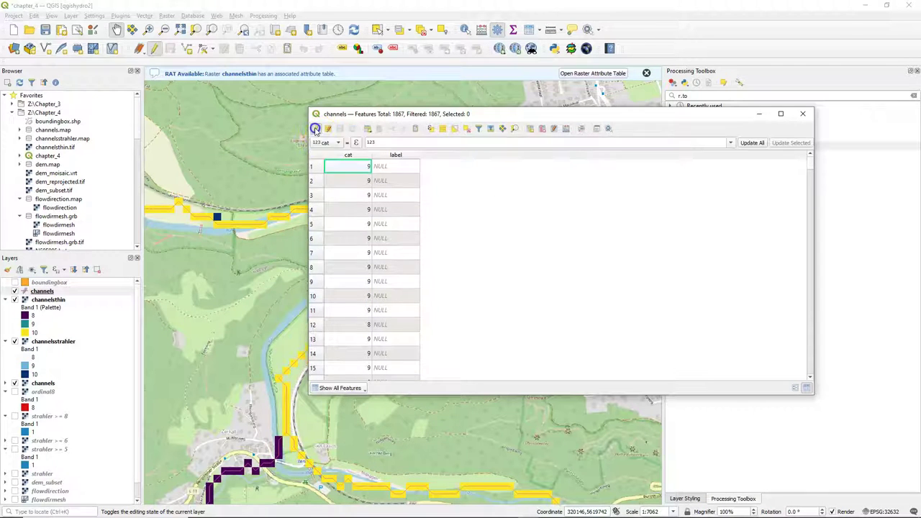
Start a new integer field named ORDER with length 1 in the Field Calculator.
{"action": "left_click", "coordinate": [565, 129]}
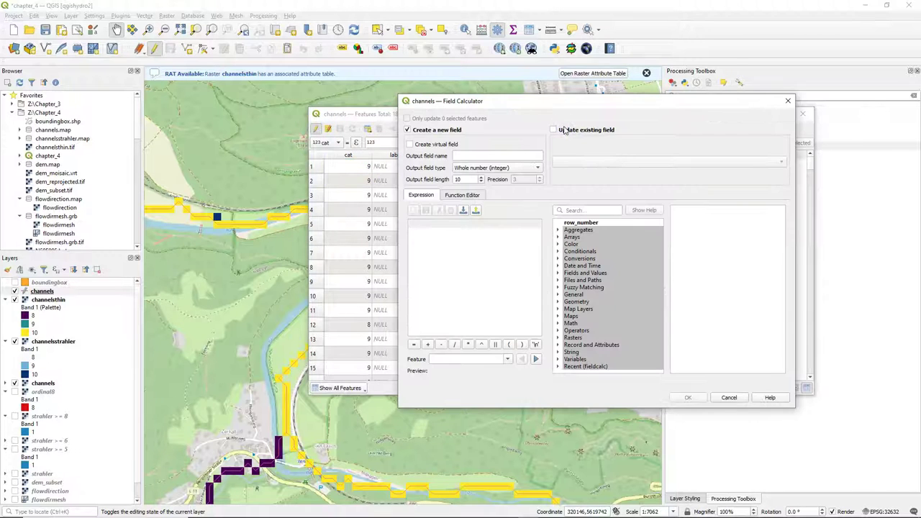
{"action": "left_click", "coordinate": [489, 156]}
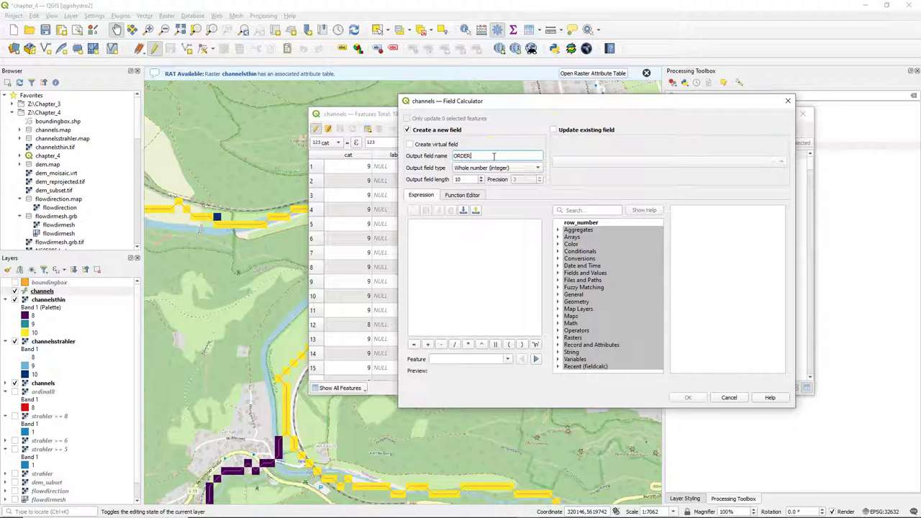
{"action": "left_click", "coordinate": [481, 182]}
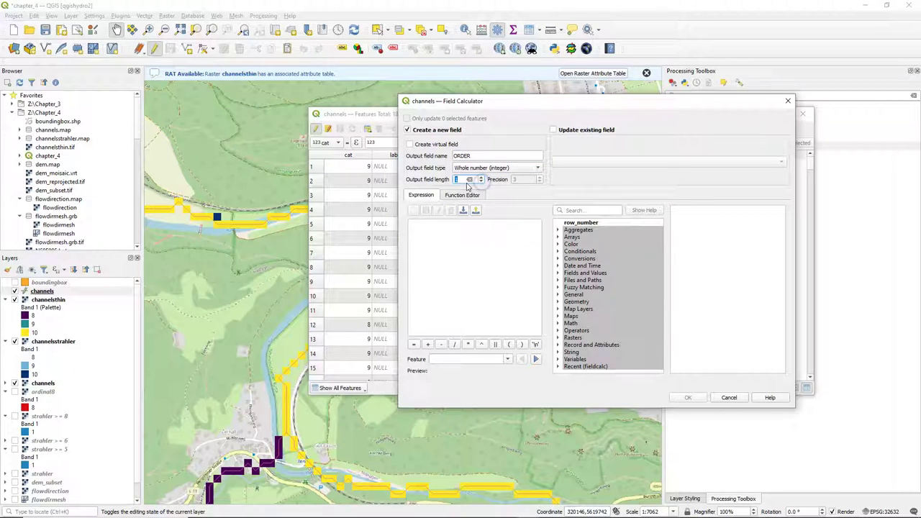
{"action": "left_click", "coordinate": [435, 236]}
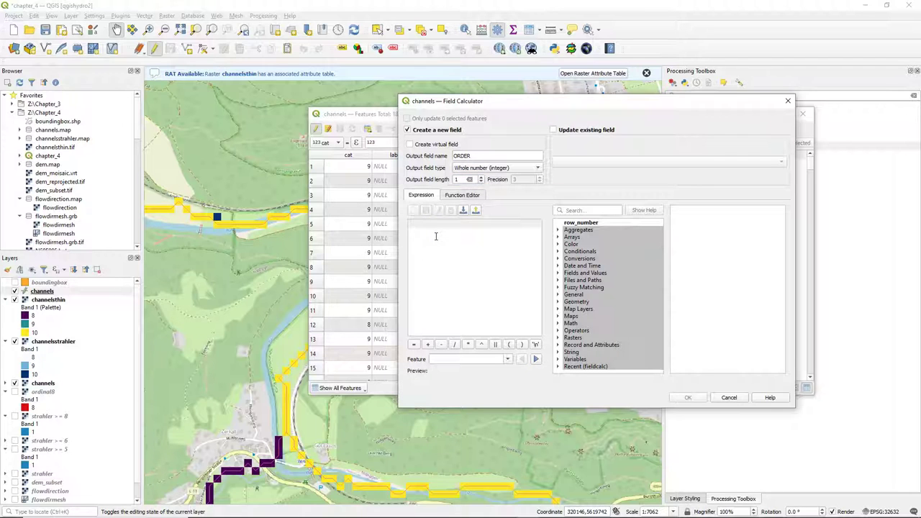
Write the first CASE WHEN "cat"=8 THEN 1 condition and duplicate it.
{"action": "type", "text": "CASE"}
{"action": "key", "text": "Return"}
{"action": "key", "text": "Tab"}
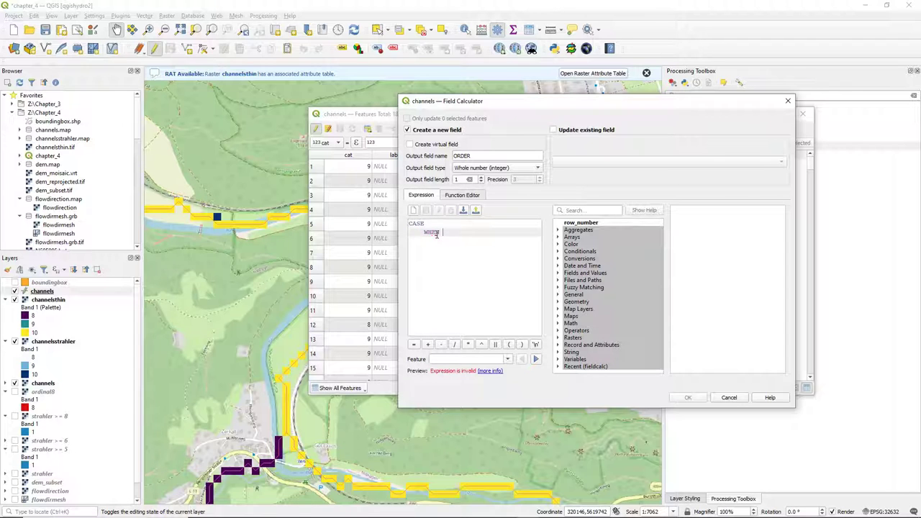
{"action": "type", "text": "WHEN"}
{"action": "left_click", "coordinate": [558, 273]}
{"action": "double_click", "coordinate": [588, 288]}
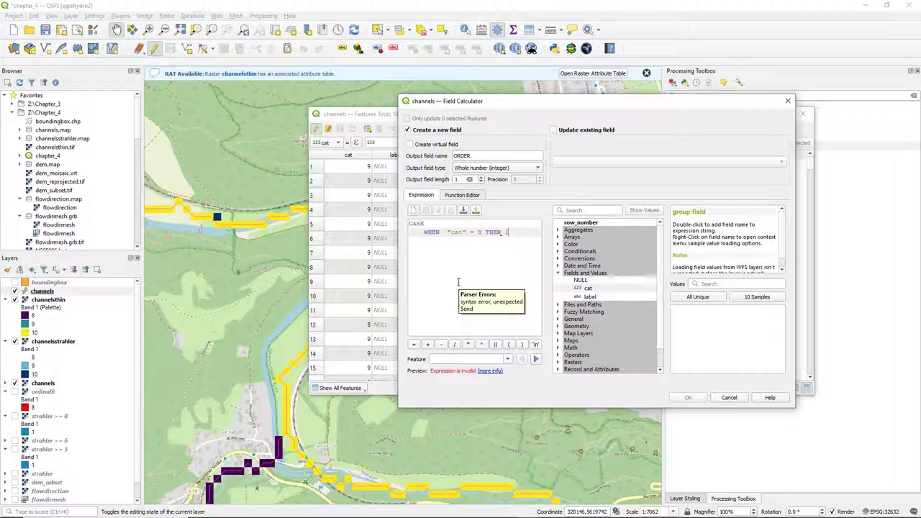
{"action": "left_click_drag", "start_coordinate": [506, 231], "coordinate": [425, 232]}
{"action": "key", "text": "ctrl+c"}
{"action": "key", "text": "End"}
{"action": "key", "text": "Return"}
{"action": "key", "text": "ctrl+v"}
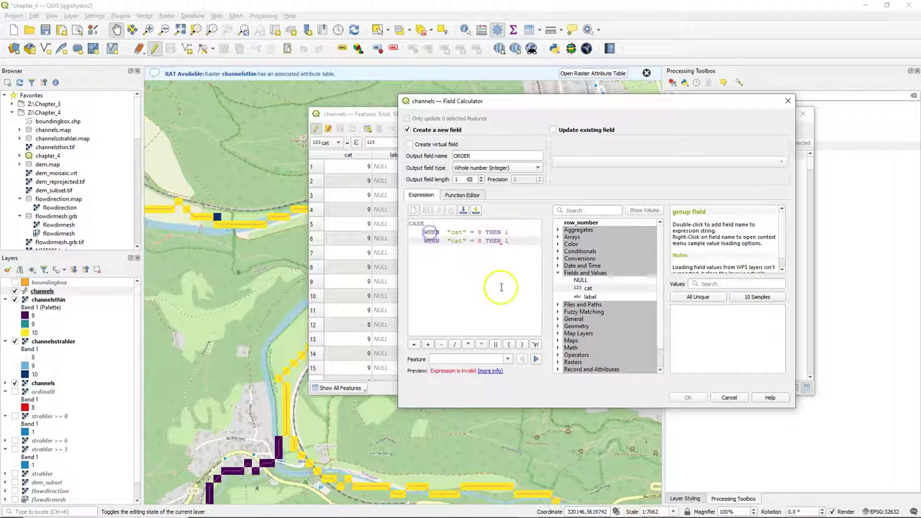
Adapt the copied conditions for cat 9 and 10, close with END, and create ORDER.
{"action": "double_click", "coordinate": [479, 240]}
{"action": "type", "text": "9"}
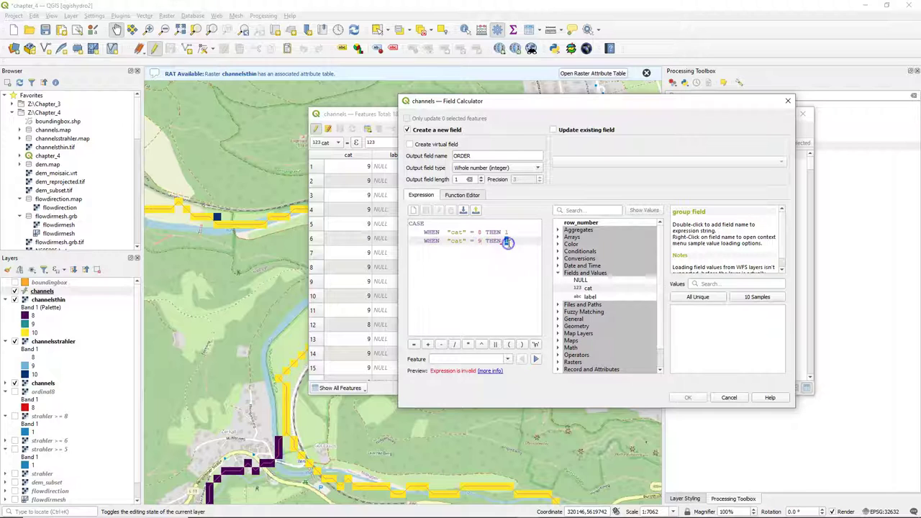
{"action": "key", "text": "Return"}
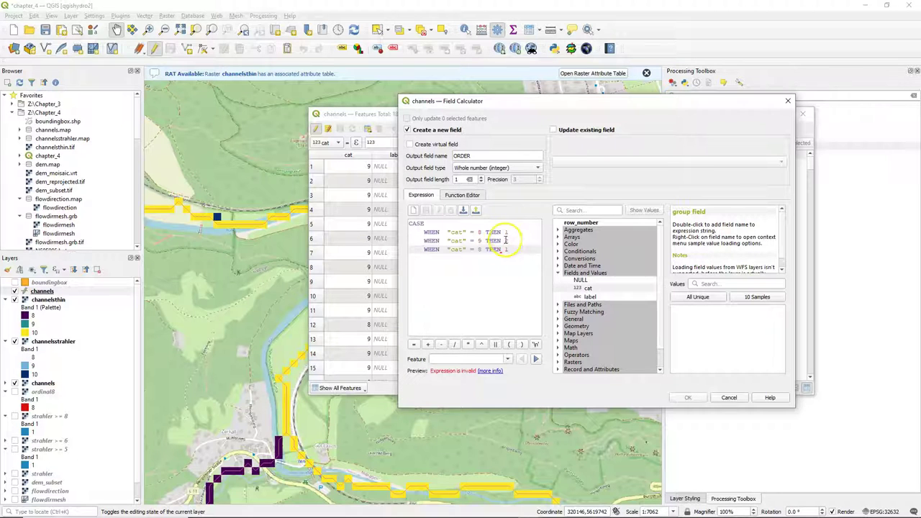
{"action": "double_click", "coordinate": [481, 249]}
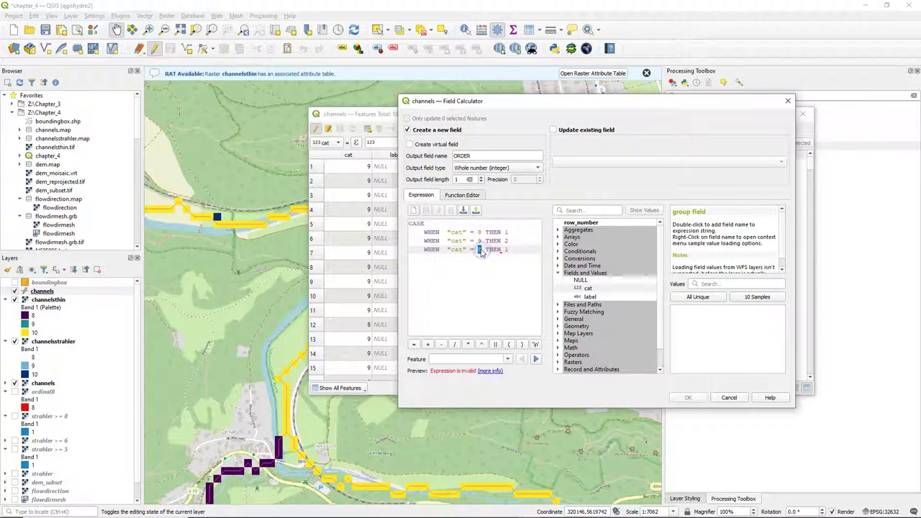
{"action": "type", "text": "10"}
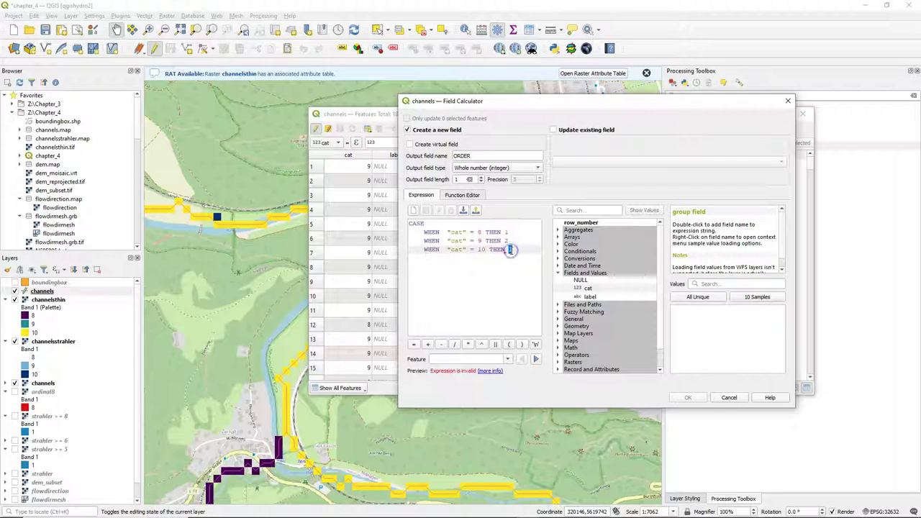
{"action": "key", "text": "Return"}
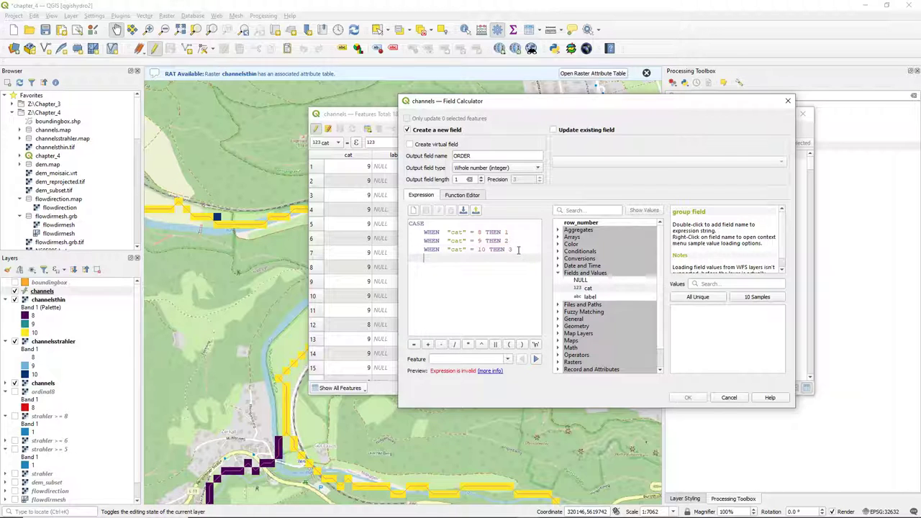
{"action": "left_click", "coordinate": [526, 247]}
{"action": "type", "text": "END"}
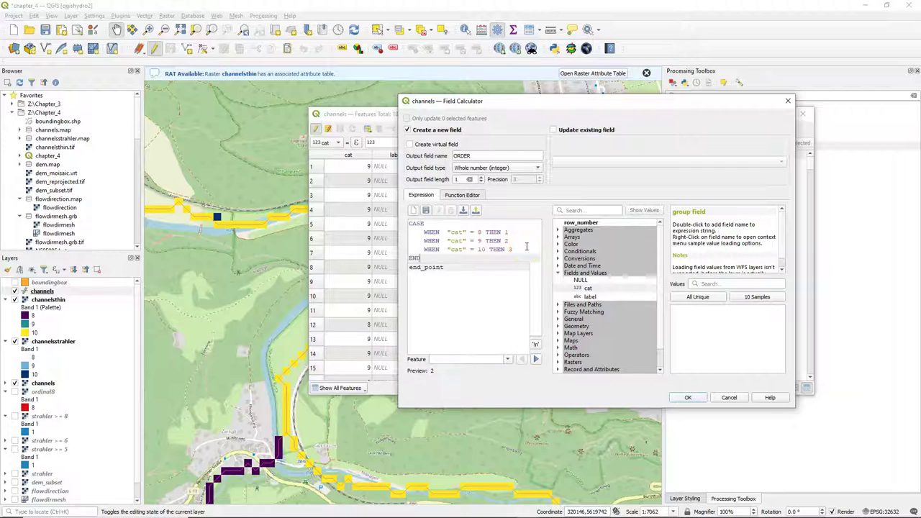
{"action": "left_click", "coordinate": [526, 243]}
{"action": "key", "text": "Escape"}
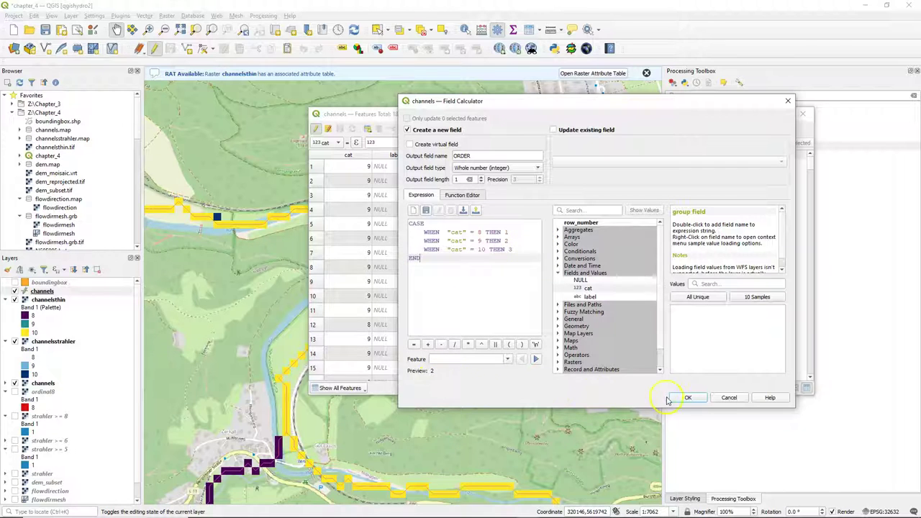
{"action": "left_click", "coordinate": [689, 397]}
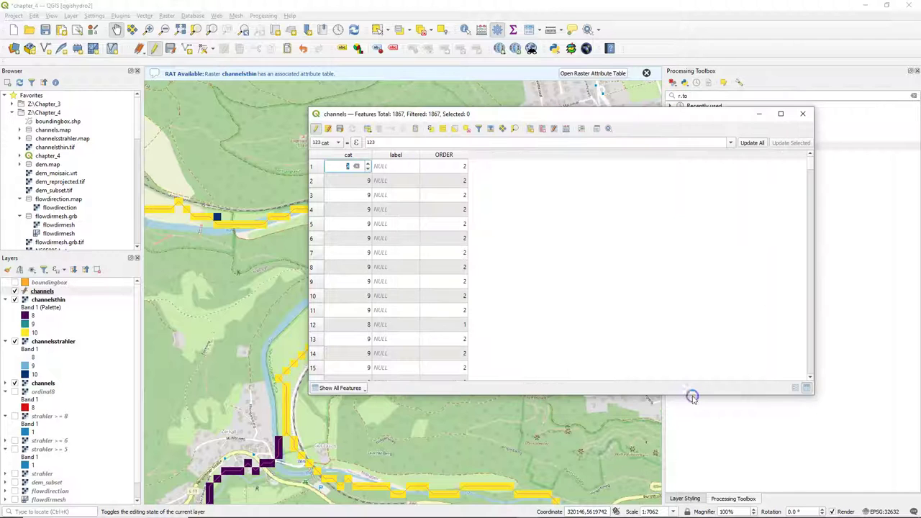
Sort by ORDER, stop editing and save the channels edits, then close the table.
{"action": "left_click", "coordinate": [442, 154]}
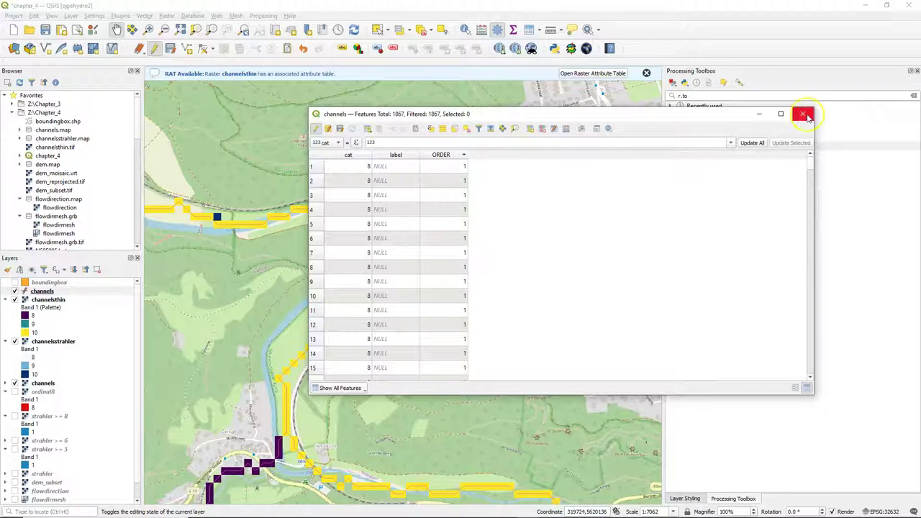
{"action": "left_click", "coordinate": [321, 115]}
{"action": "left_click", "coordinate": [317, 130]}
{"action": "left_click", "coordinate": [439, 269]}
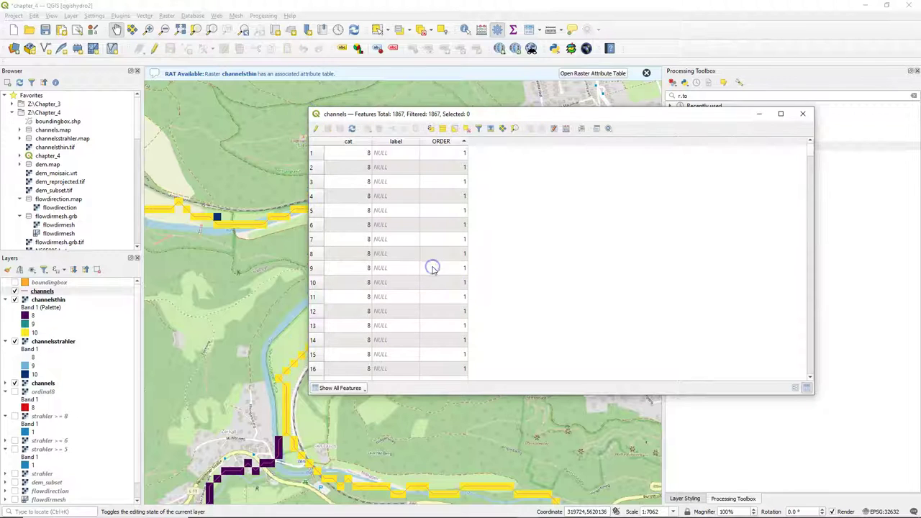
{"action": "left_click", "coordinate": [803, 112]}
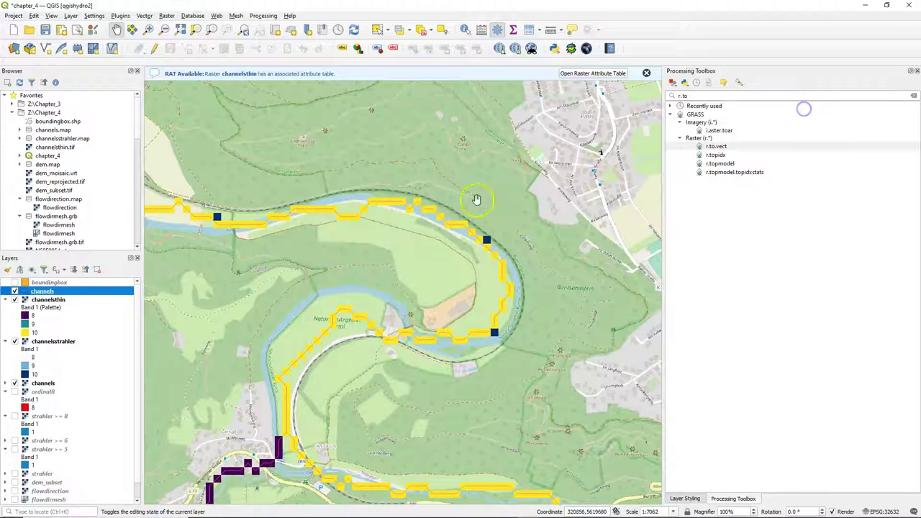
Change the channels symbol layer type to Interpolated Line.
{"action": "left_click", "coordinate": [7, 269]}
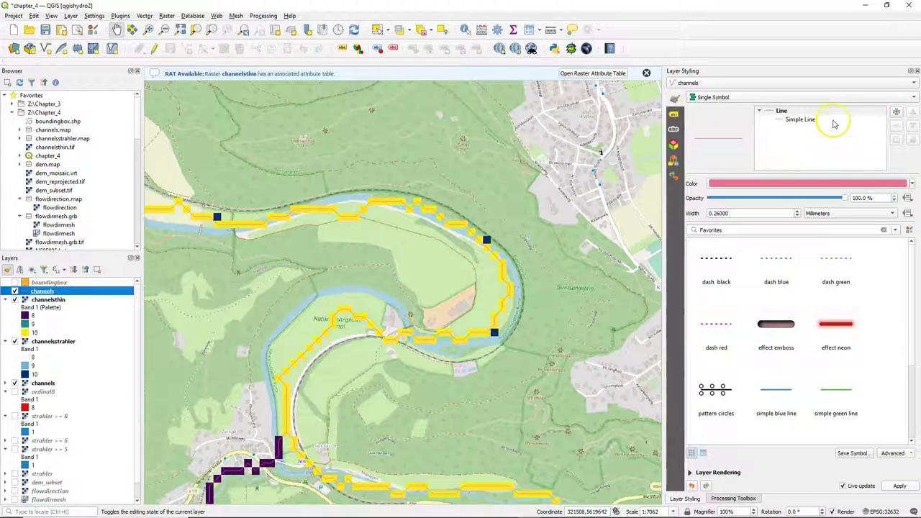
{"action": "left_click", "coordinate": [805, 120]}
{"action": "left_click", "coordinate": [775, 184]}
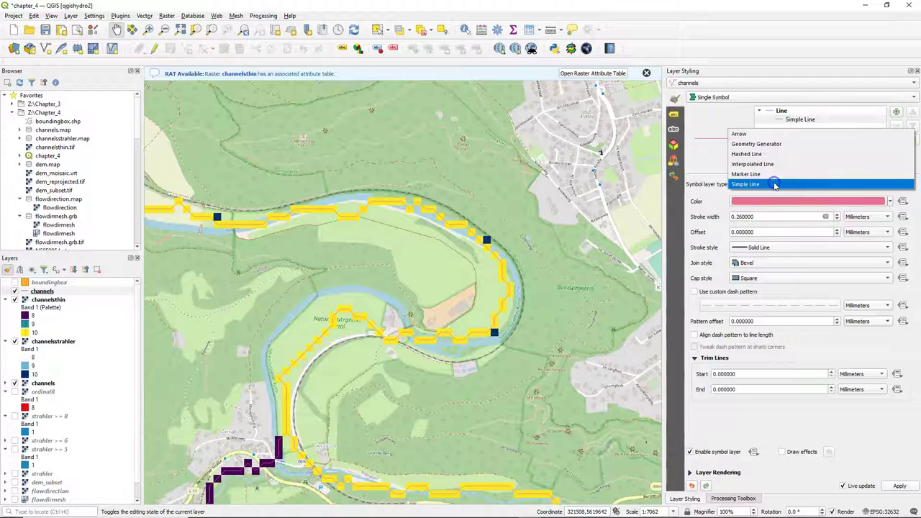
{"action": "left_click", "coordinate": [752, 164]}
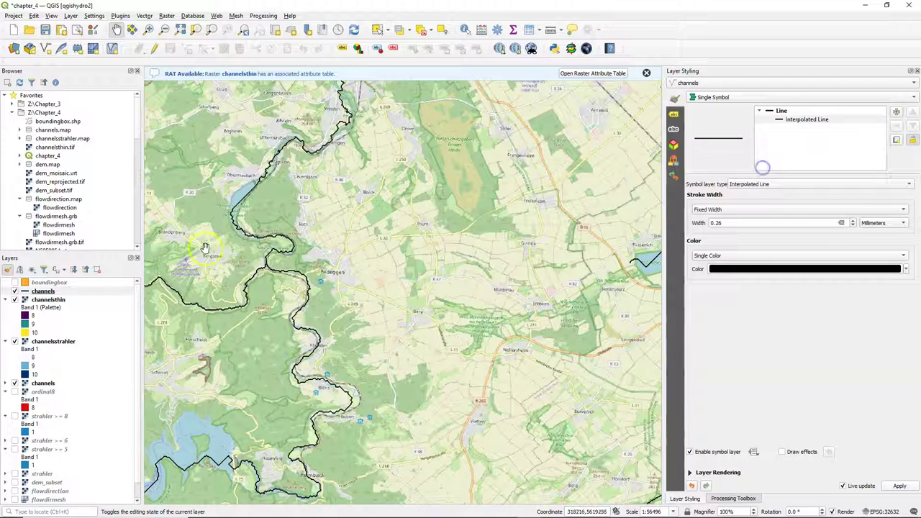
Hide the channelsstrahler and raster channels layers.
{"action": "left_click", "coordinate": [13, 300]}
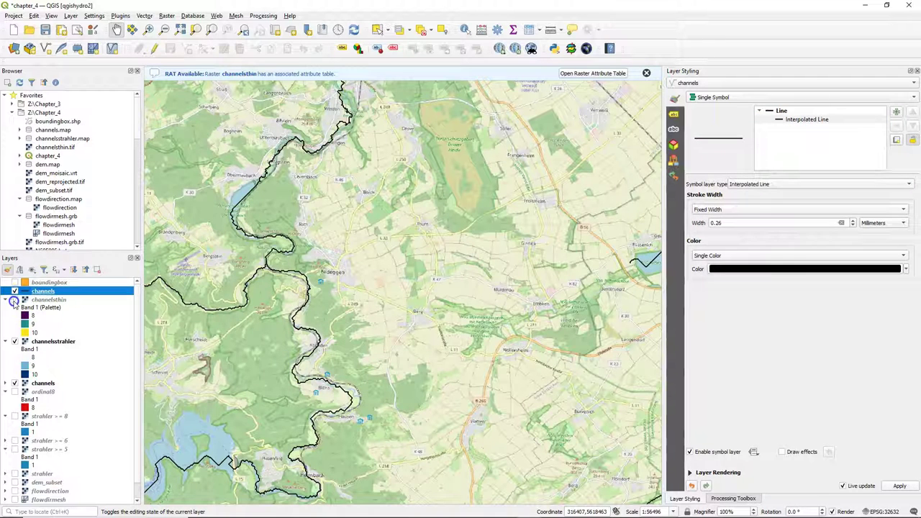
{"action": "left_click", "coordinate": [15, 341]}
{"action": "left_click", "coordinate": [15, 383]}
{"action": "scroll", "coordinate": [273, 241], "scroll_direction": "down", "scroll_amount": 1}
{"action": "scroll", "coordinate": [274, 241], "scroll_direction": "down", "scroll_amount": 1}
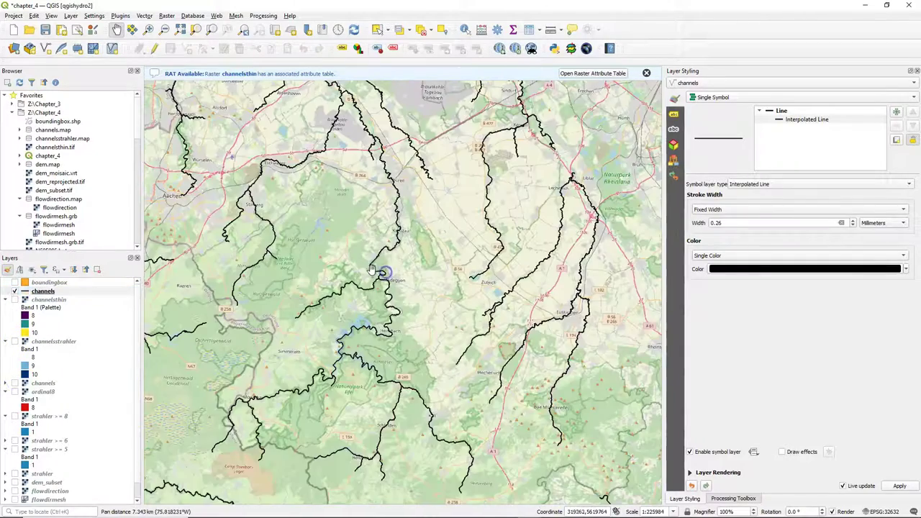
{"action": "left_click_drag", "start_coordinate": [374, 210], "coordinate": [364, 252]}
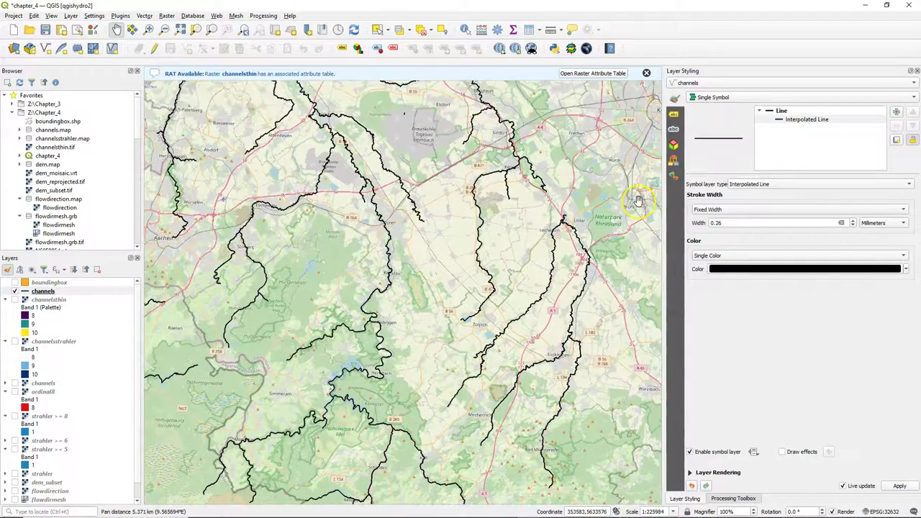
Make the stroke width vary, using ORDER for both start and end width.
{"action": "left_click", "coordinate": [710, 210]}
{"action": "left_click", "coordinate": [711, 222]}
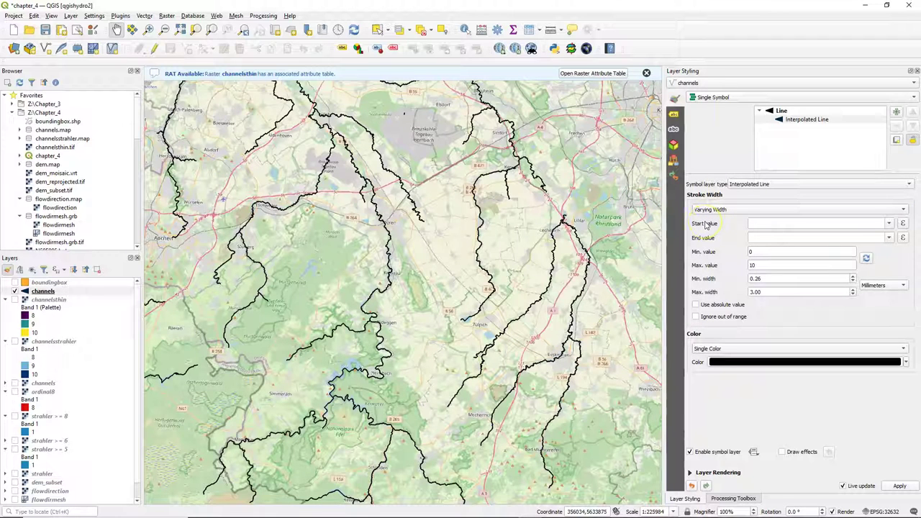
{"action": "left_click", "coordinate": [889, 223]}
{"action": "left_click", "coordinate": [791, 241]}
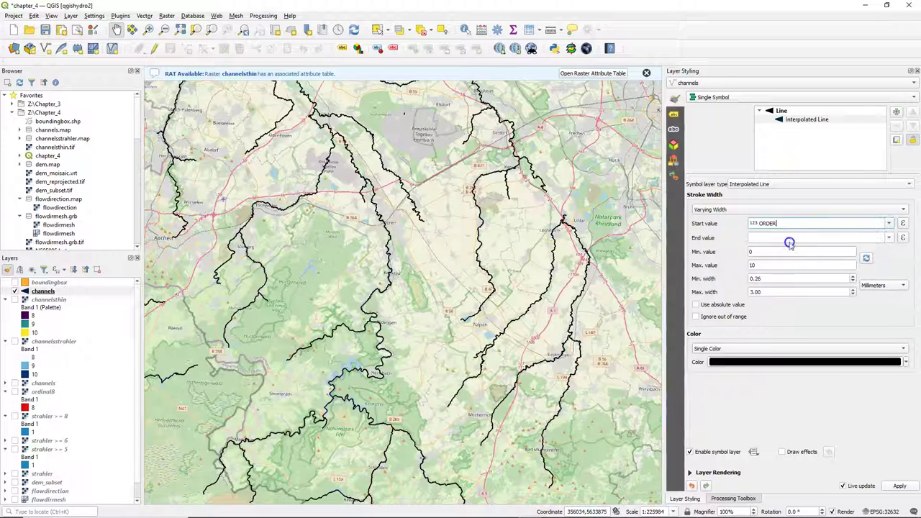
{"action": "left_click", "coordinate": [889, 238]}
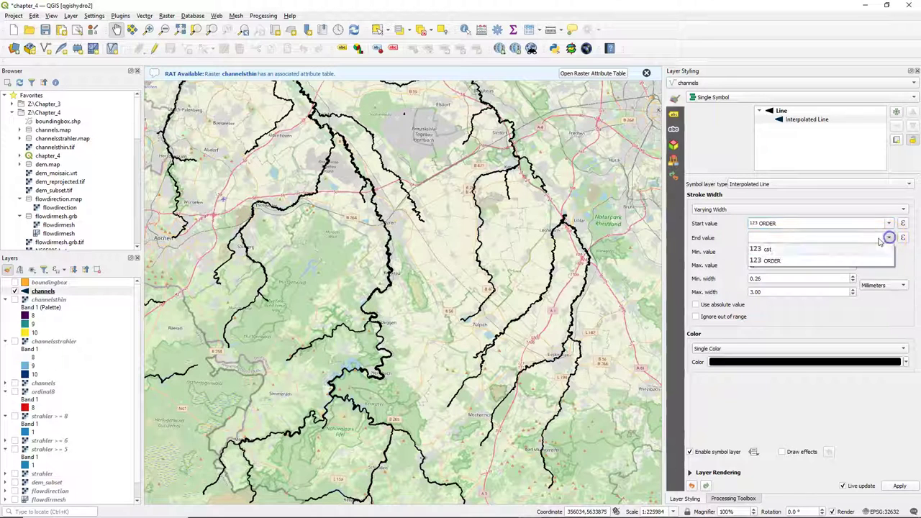
{"action": "left_click", "coordinate": [778, 261]}
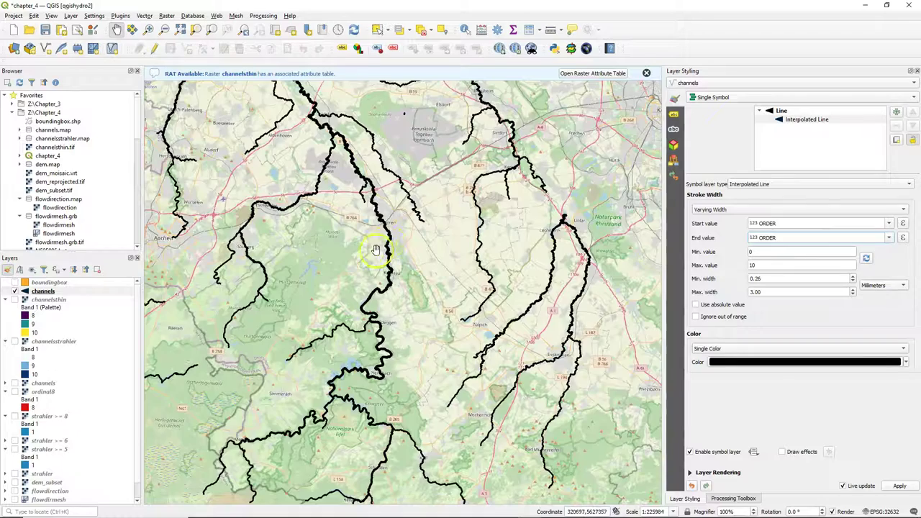
{"action": "scroll", "coordinate": [375, 250], "scroll_direction": "down", "scroll_amount": 1}
{"action": "left_click_drag", "start_coordinate": [370, 331], "coordinate": [387, 393]}
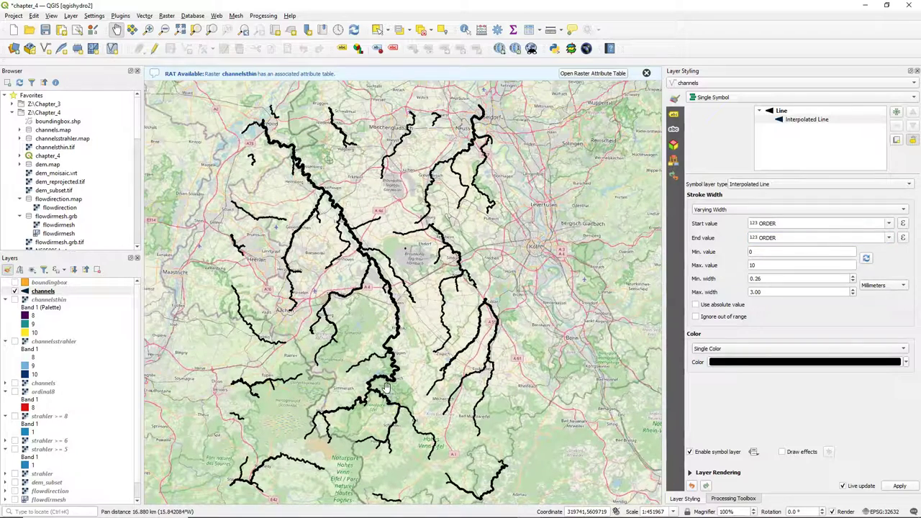
{"action": "left_click", "coordinate": [384, 368]}
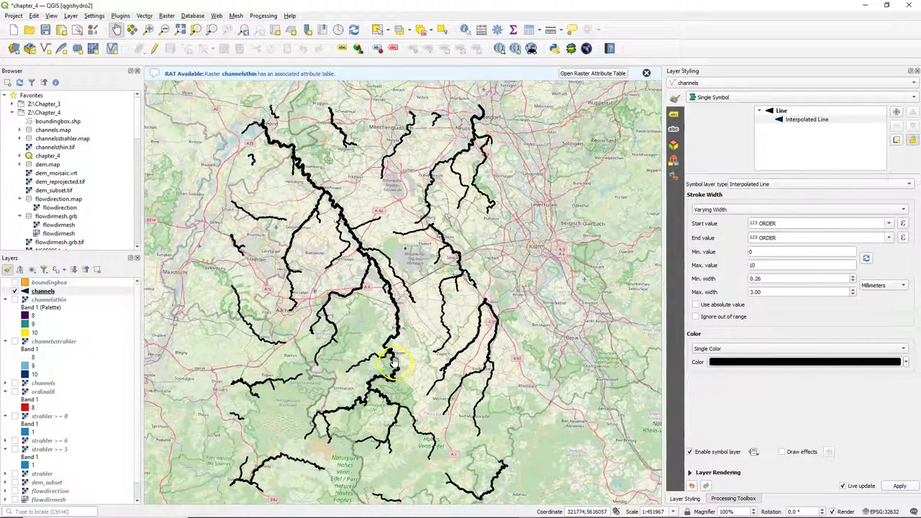
{"action": "left_click", "coordinate": [133, 351]}
Load the ORDER min/max range and set widths in Points with minimum 1.
{"action": "left_click", "coordinate": [866, 259]}
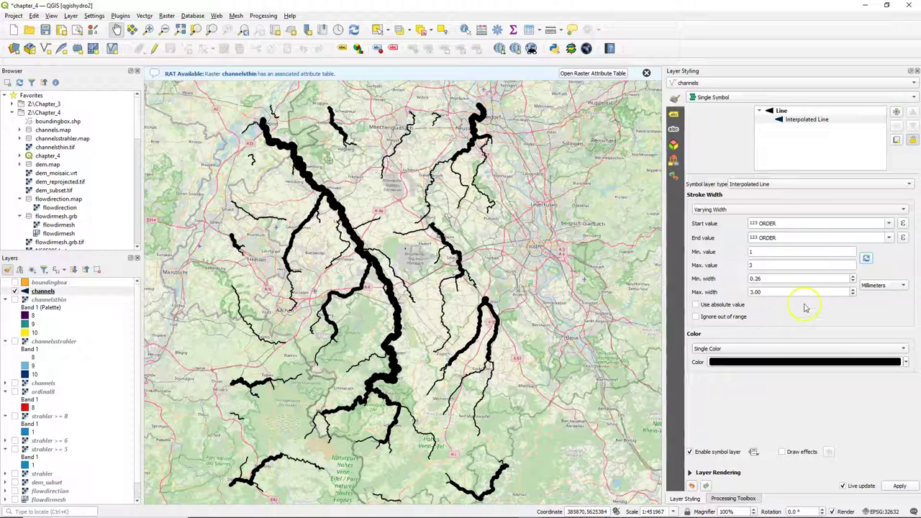
{"action": "left_click", "coordinate": [903, 287]}
{"action": "left_click", "coordinate": [878, 297]}
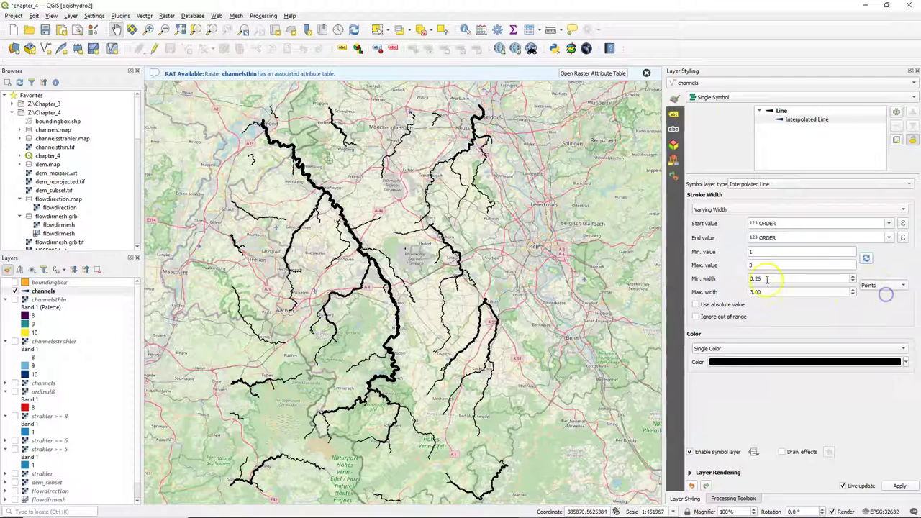
{"action": "left_click_drag", "start_coordinate": [792, 278], "coordinate": [672, 278]}
{"action": "type", "text": "1"}
{"action": "left_click", "coordinate": [786, 290]}
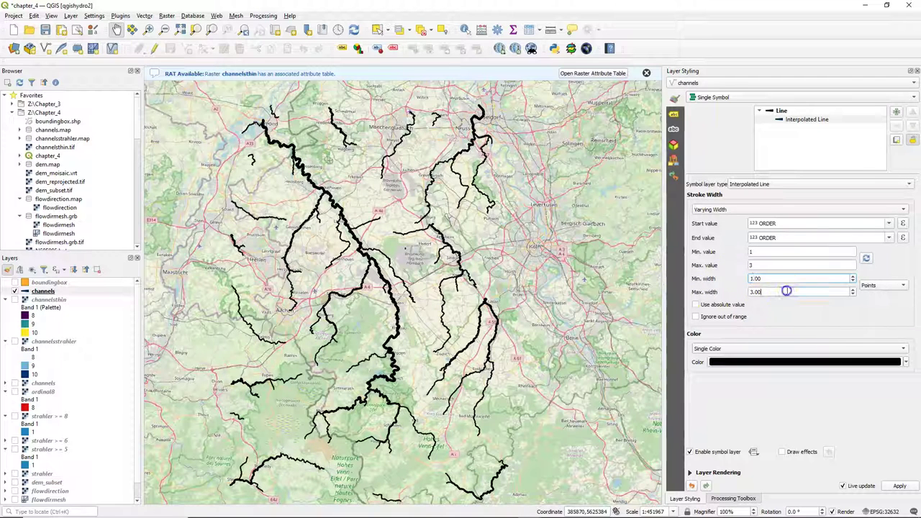
{"action": "left_click", "coordinate": [784, 279]}
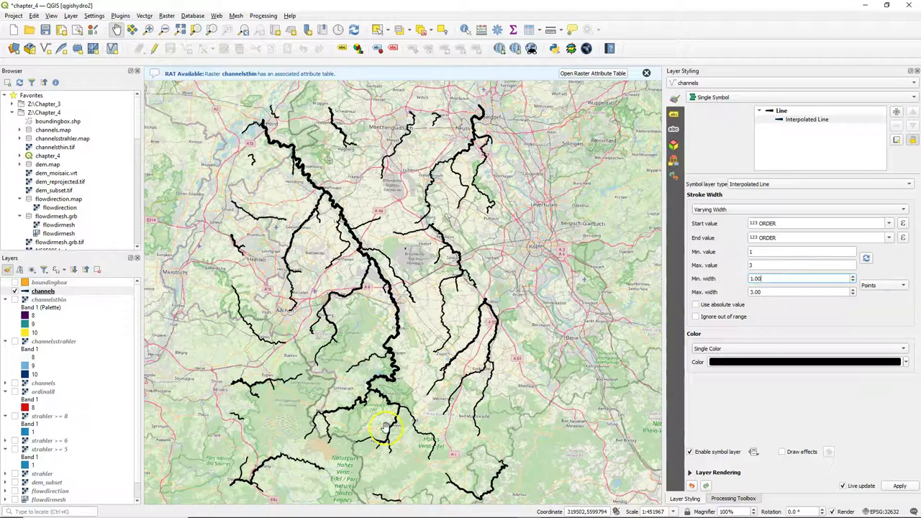
Colour the channel lines RGB 15, 66, 220 and turn on dem_subset.
{"action": "left_click", "coordinate": [739, 362]}
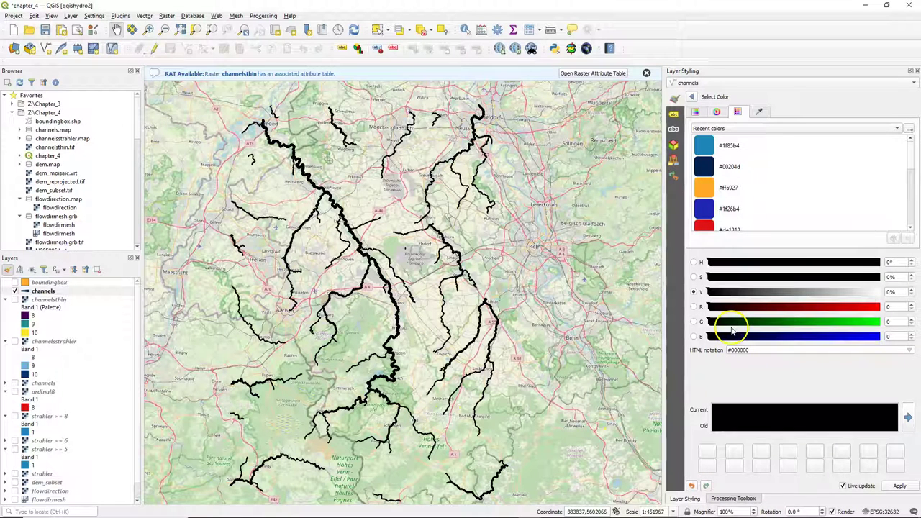
{"action": "left_click", "coordinate": [851, 308]}
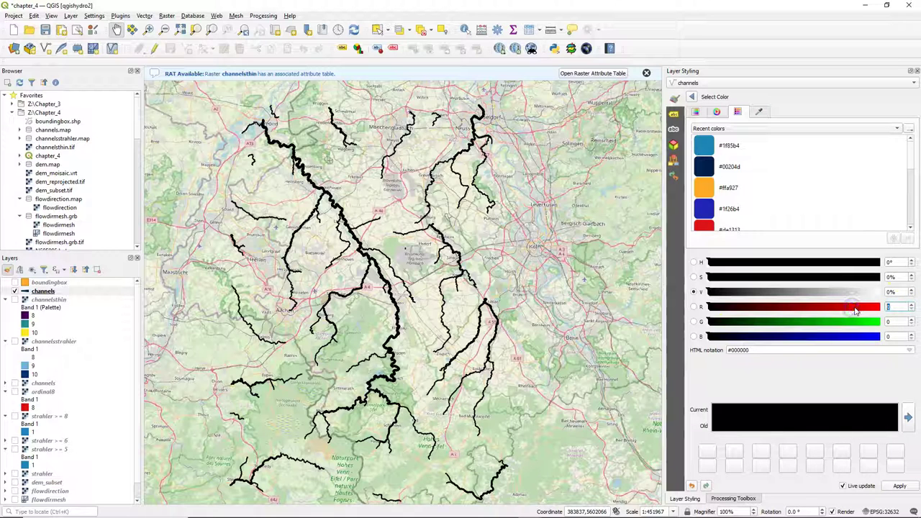
{"action": "type", "text": "15"}
{"action": "left_click", "coordinate": [892, 322]}
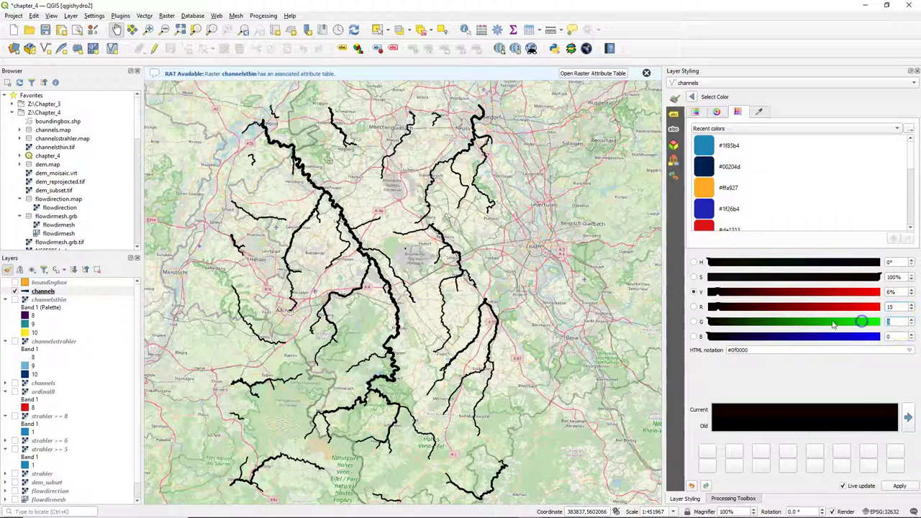
{"action": "type", "text": "66"}
{"action": "left_click", "coordinate": [898, 336]}
{"action": "type", "text": "220"}
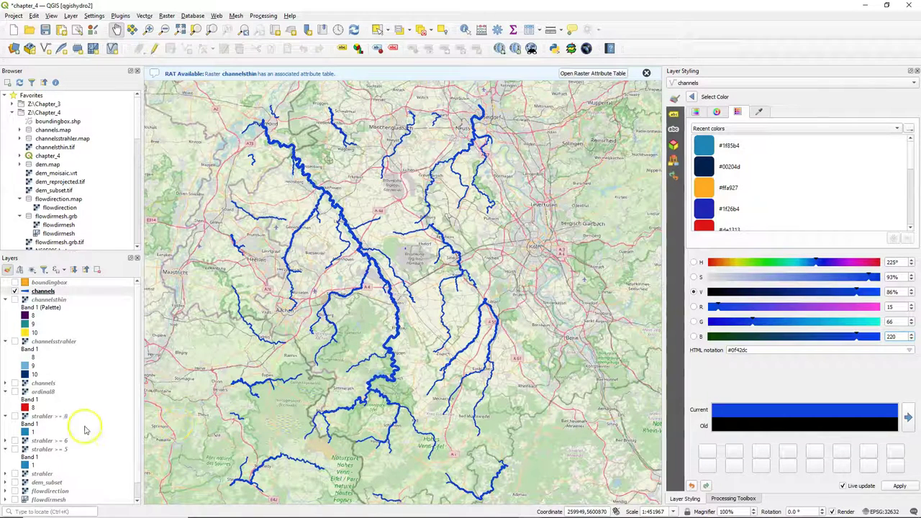
{"action": "scroll", "coordinate": [133, 439], "scroll_direction": "down", "scroll_amount": 1}
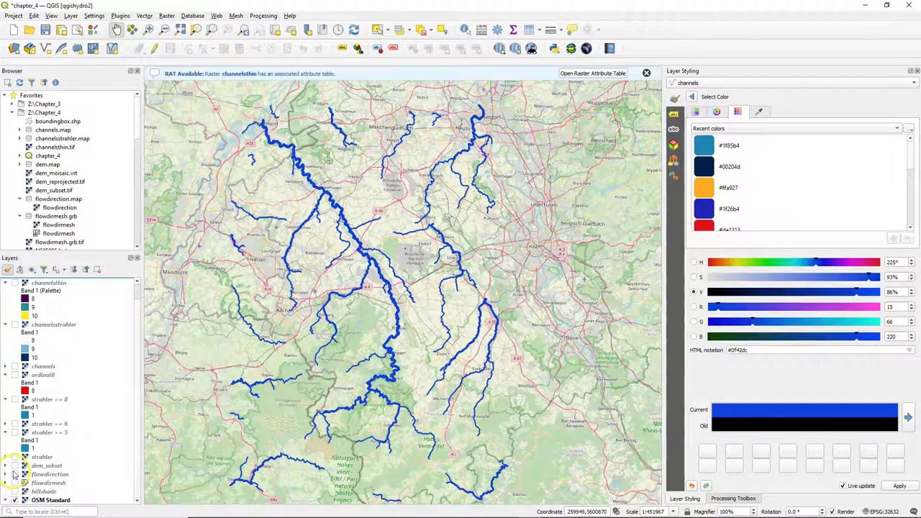
{"action": "left_click", "coordinate": [15, 466]}
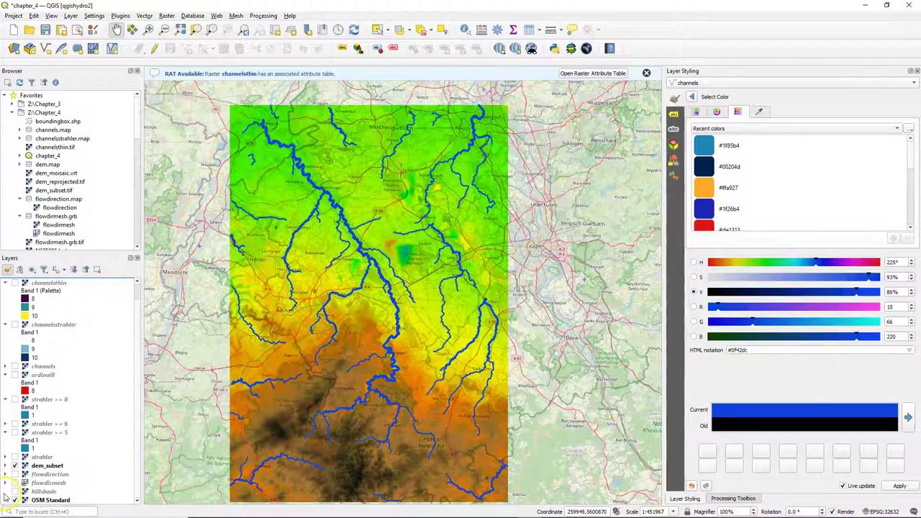
Turn on the hillshade layer beneath the coloured DEM and bring up its Layer Styling settings.
{"action": "left_click", "coordinate": [43, 492]}
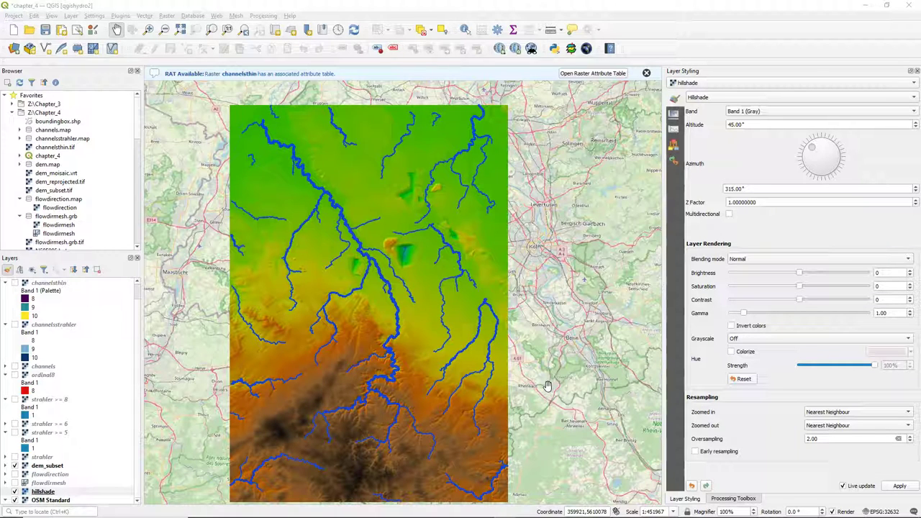
{"action": "left_click", "coordinate": [435, 423]}
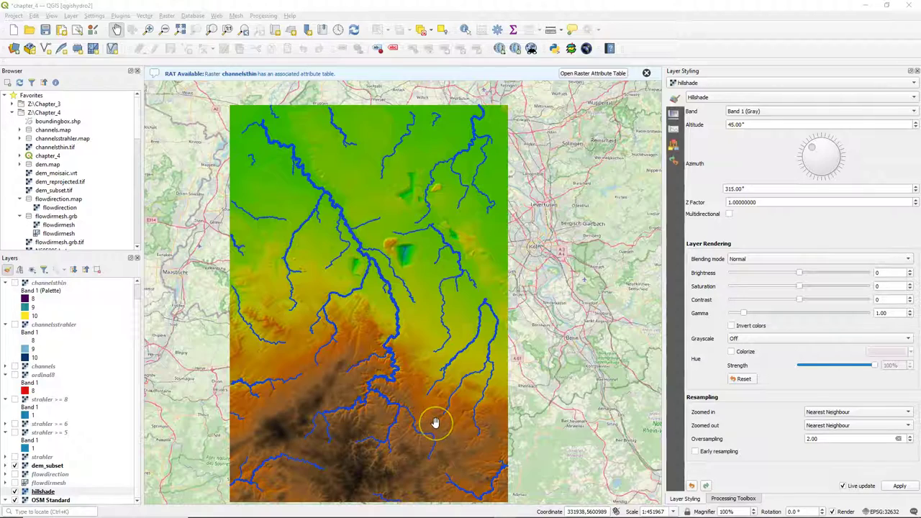